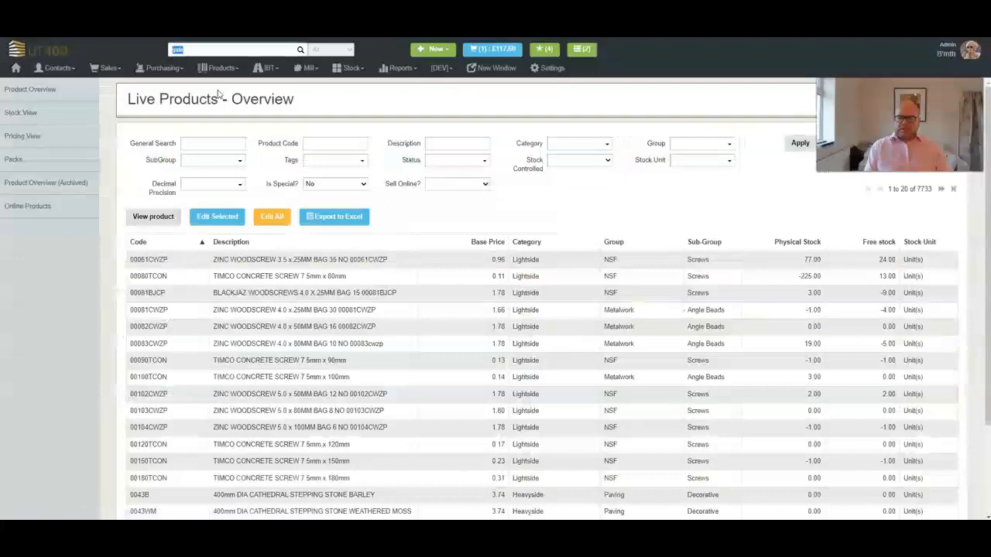
# Open the products Pricing View and filter it to status Live and group Doors.
pyautogui.click(45, 141)
pyautogui.click(47, 143)
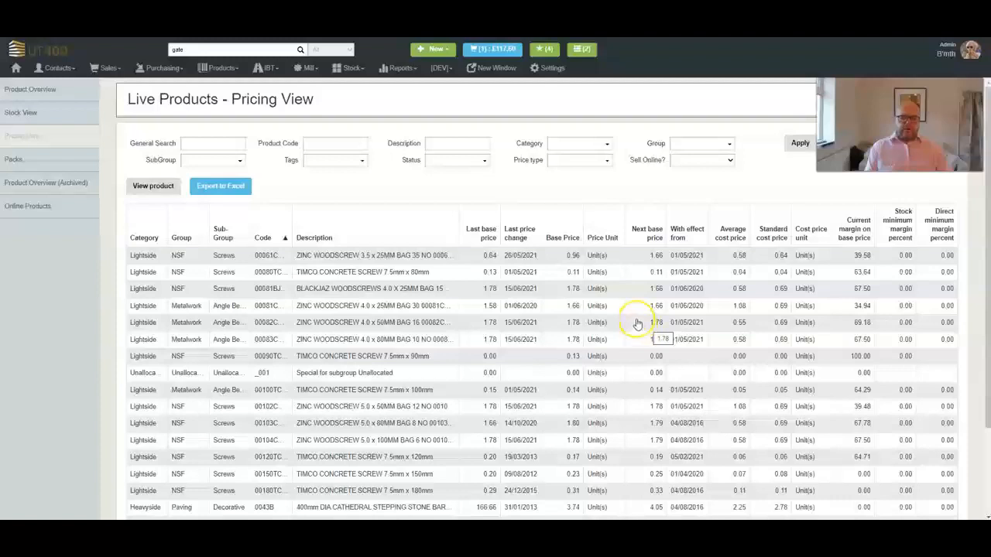
pyautogui.click(440, 169)
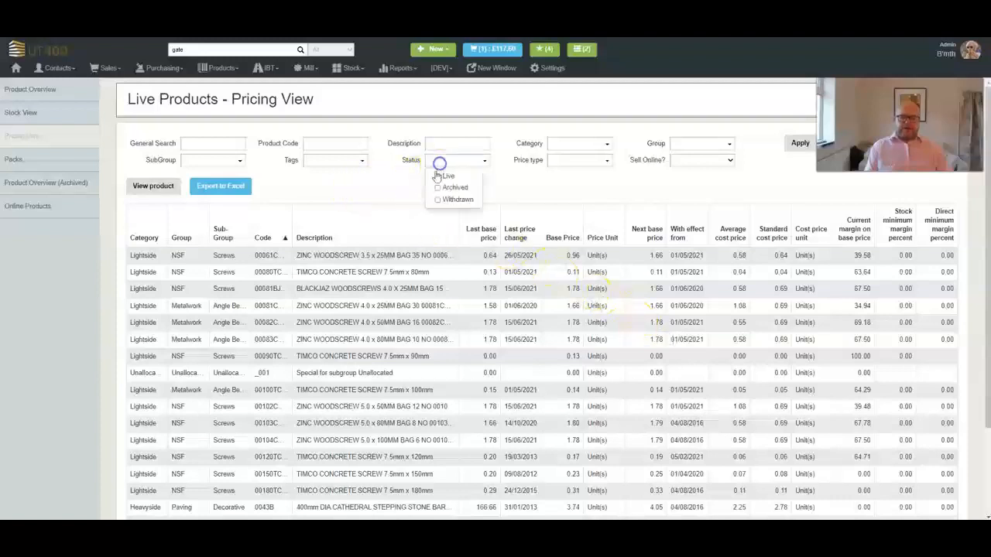
pyautogui.click(438, 177)
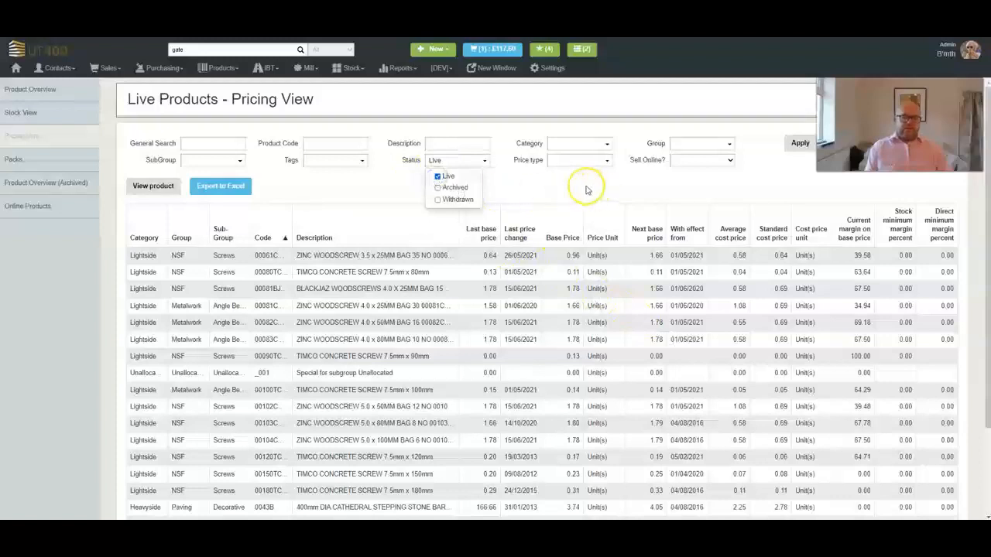
pyautogui.click(678, 145)
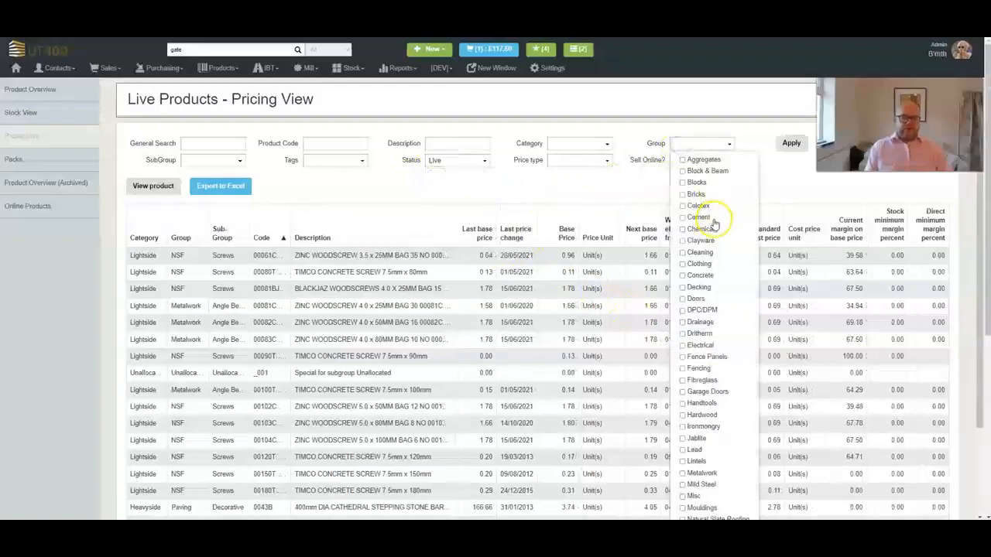
pyautogui.click(683, 299)
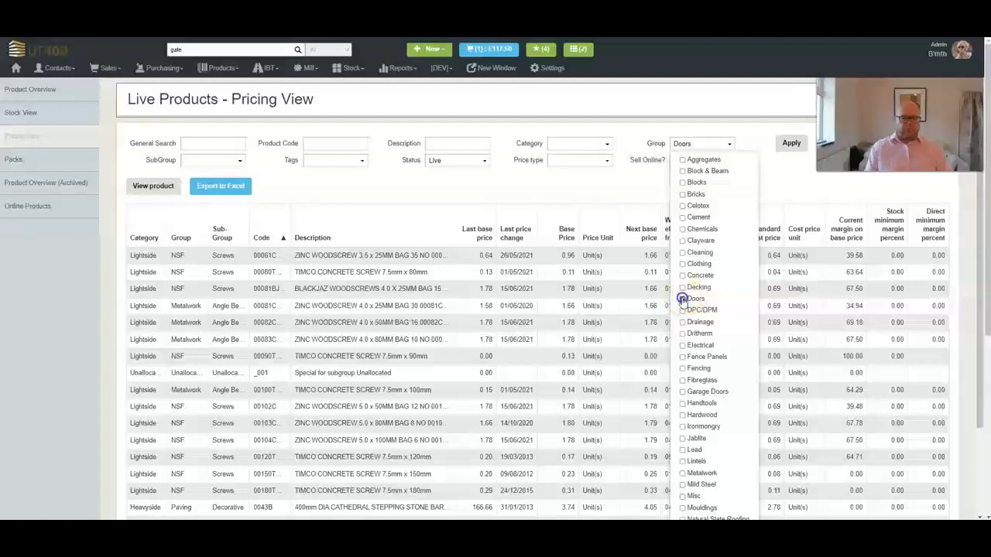
pyautogui.click(791, 147)
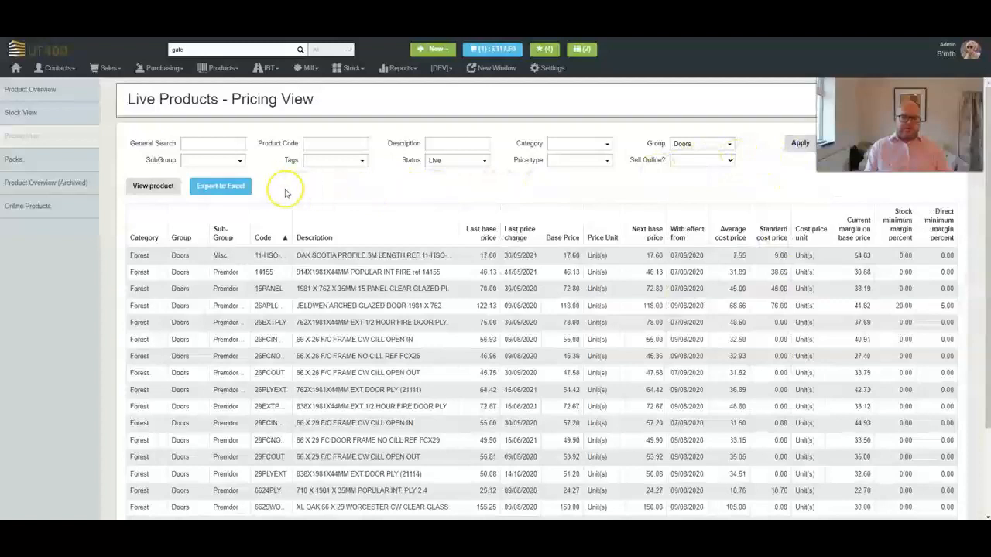
# Export the filtered pricing list to Excel, open the downloaded file and enable editing.
pyautogui.click(201, 188)
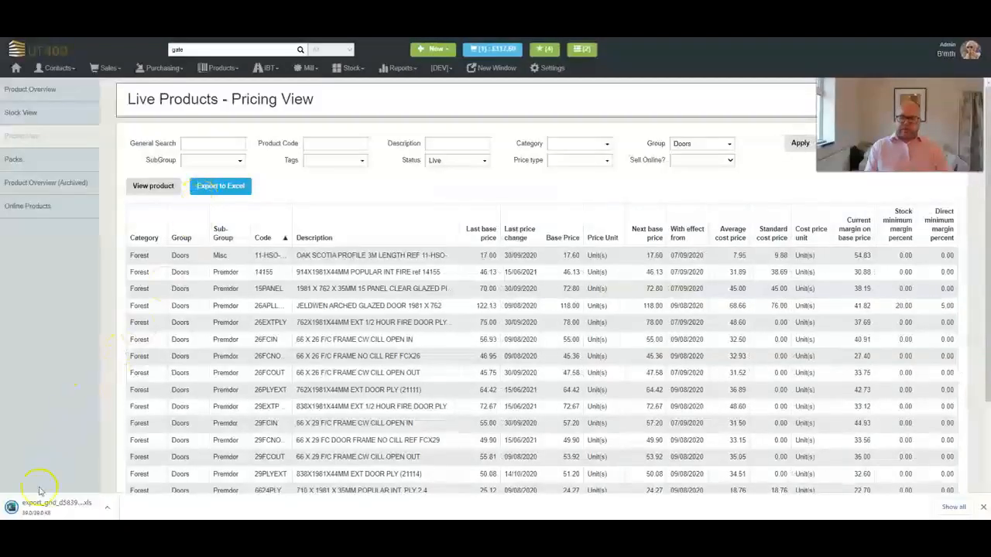
pyautogui.click(43, 508)
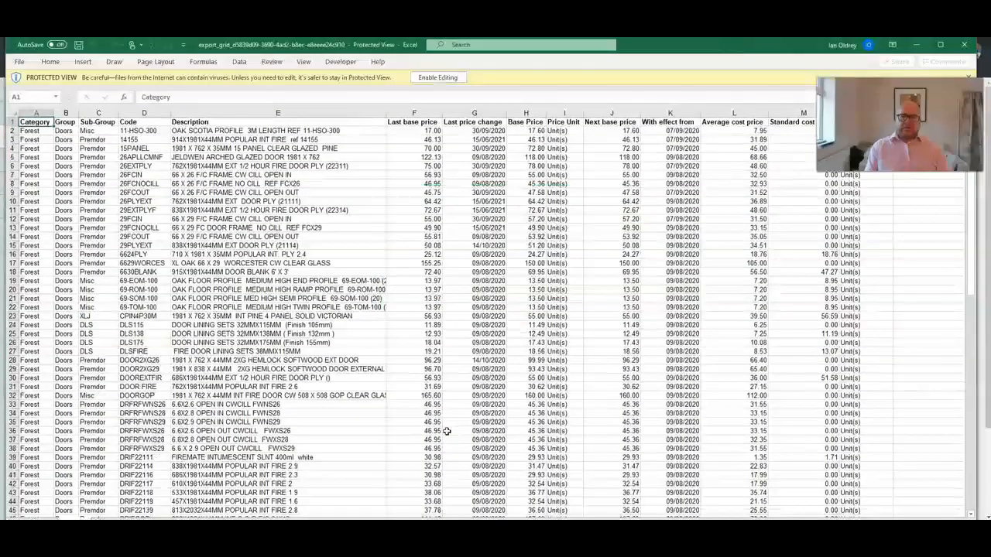
pyautogui.click(431, 78)
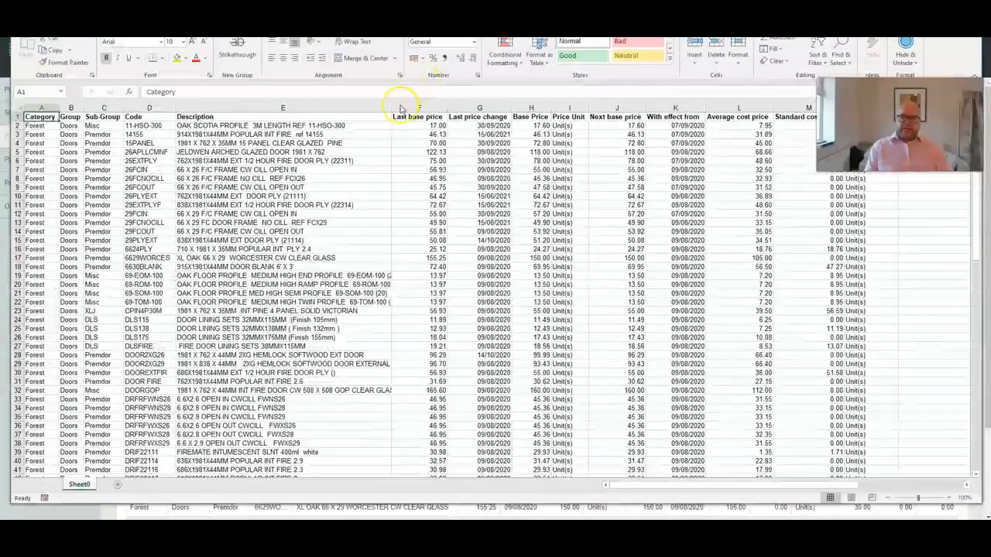
# Insert two blank columns before the Category column.
pyautogui.moveTo(40, 107); pyautogui.dragTo(70, 107)
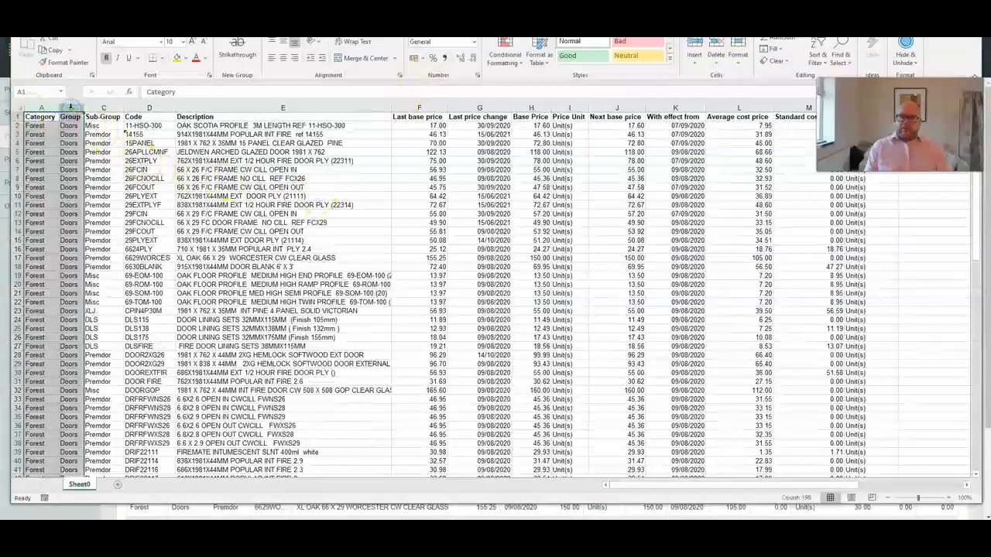
pyautogui.rightClick(71, 106)
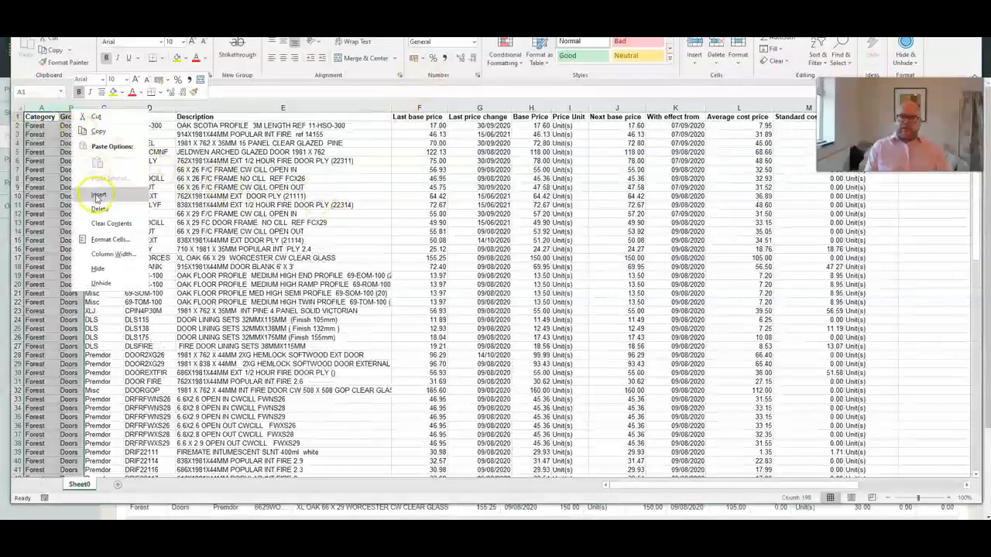
pyautogui.click(97, 198)
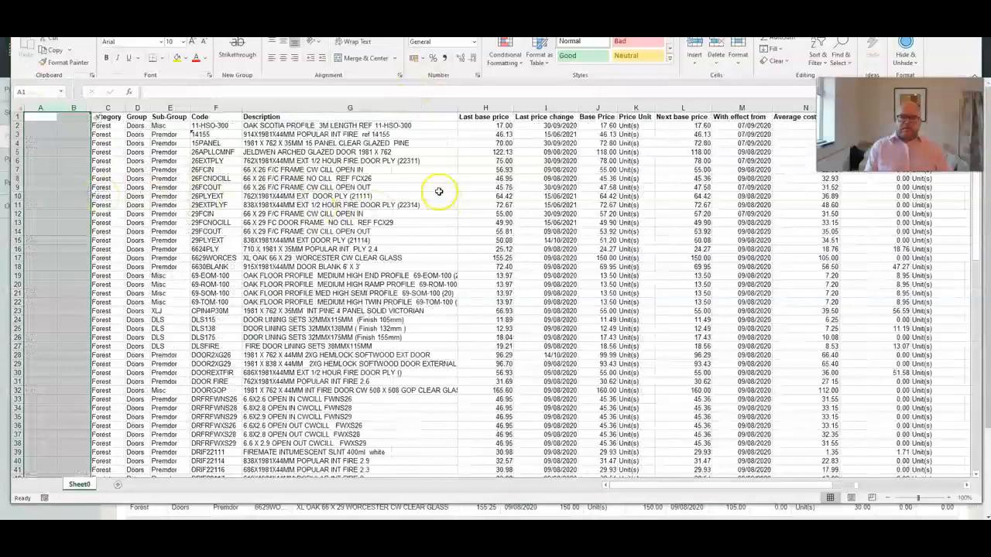
# Copy the whole product Code column into blank column A.
pyautogui.click(206, 107)
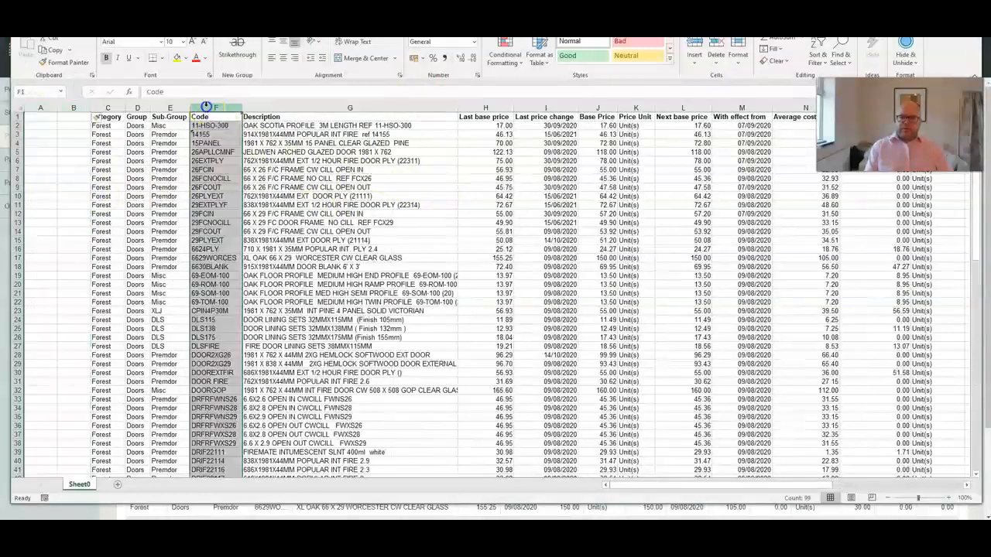
pyautogui.hotkey('ctrl', 'c')
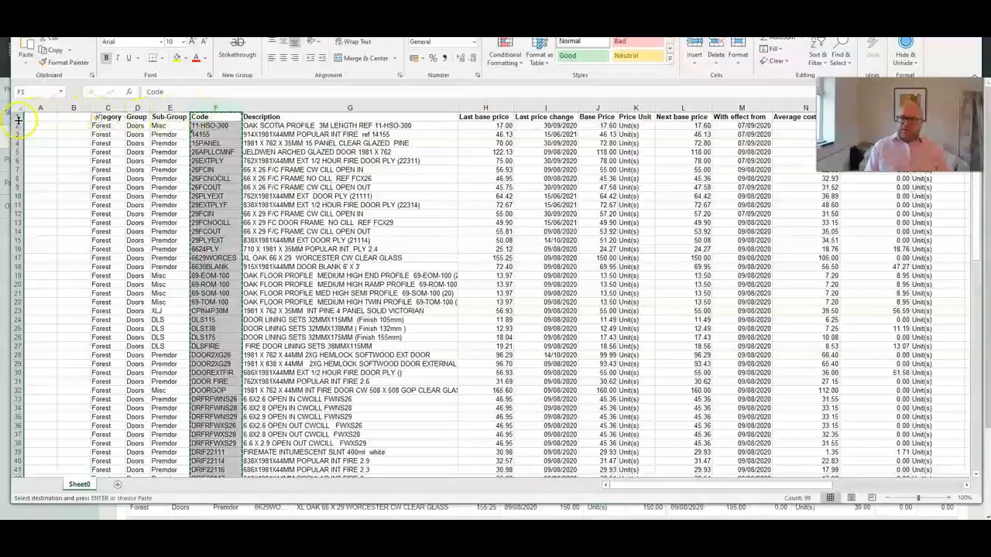
pyautogui.click(40, 116)
pyautogui.hotkey('ctrl', 'v')
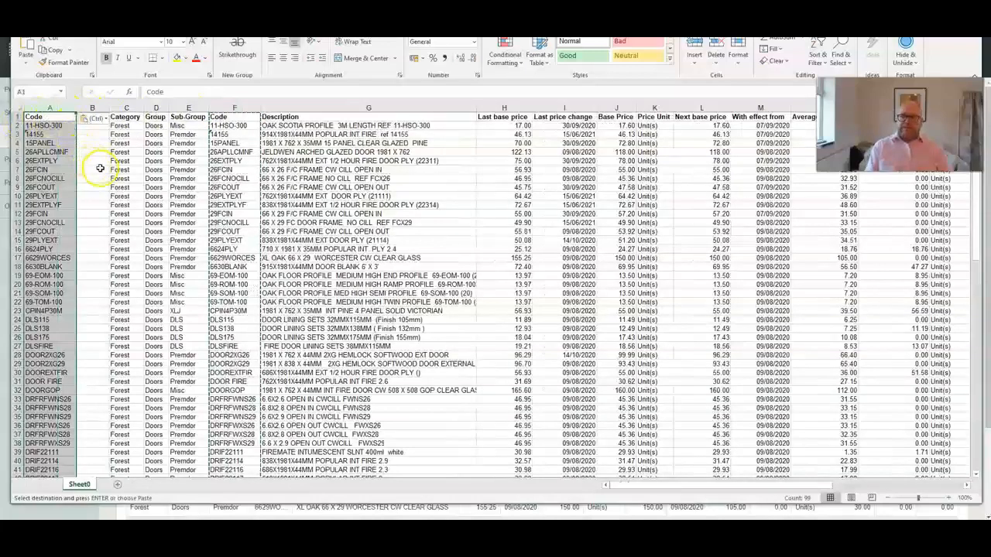
pyautogui.click(97, 168)
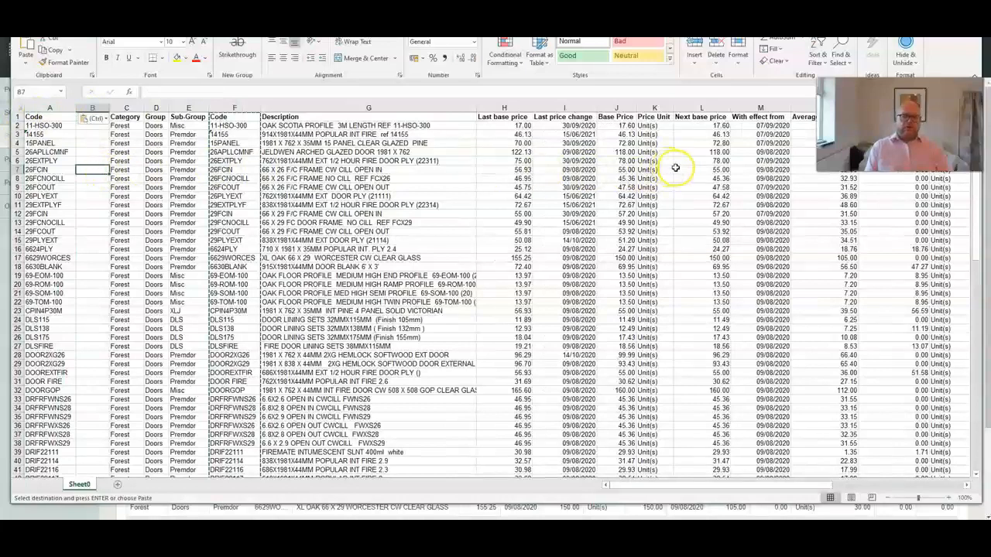
# Copy the Base Price heading into cell B1.
pyautogui.click(615, 117)
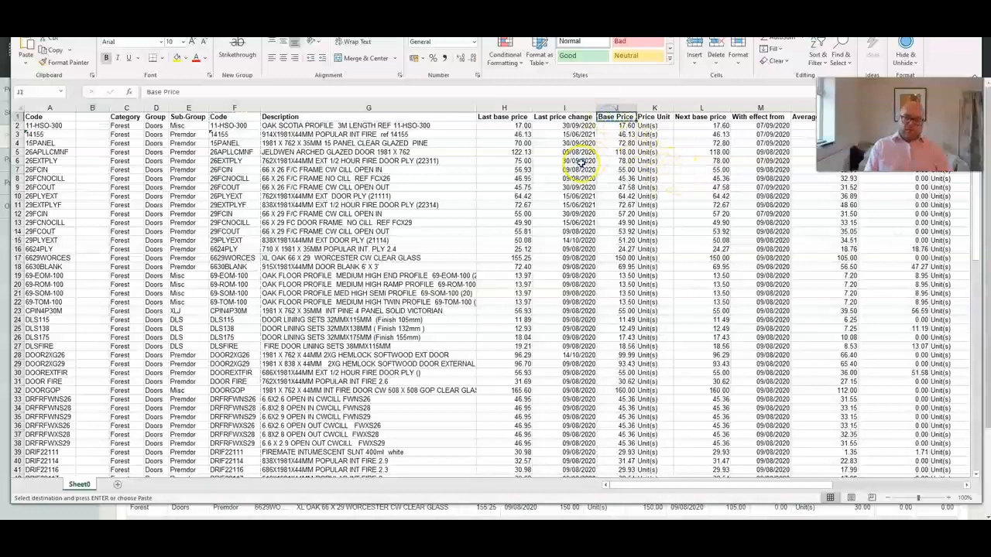
pyautogui.click(88, 117)
pyautogui.hotkey('ctrl', 'v')
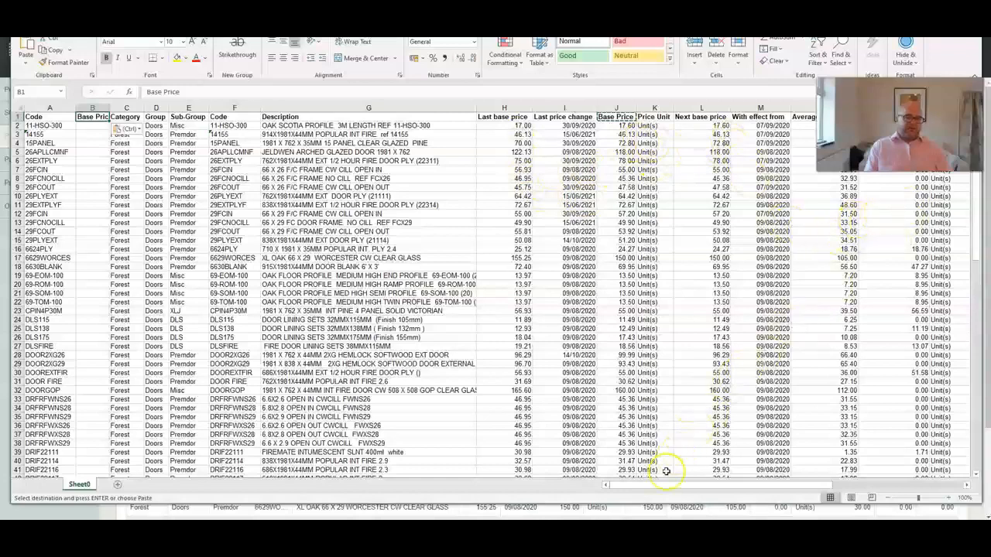
pyautogui.moveTo(670, 485)
pyautogui.mouseDown()
pyautogui.moveTo(794, 493)
pyautogui.moveTo(662, 491)
pyautogui.mouseUp()
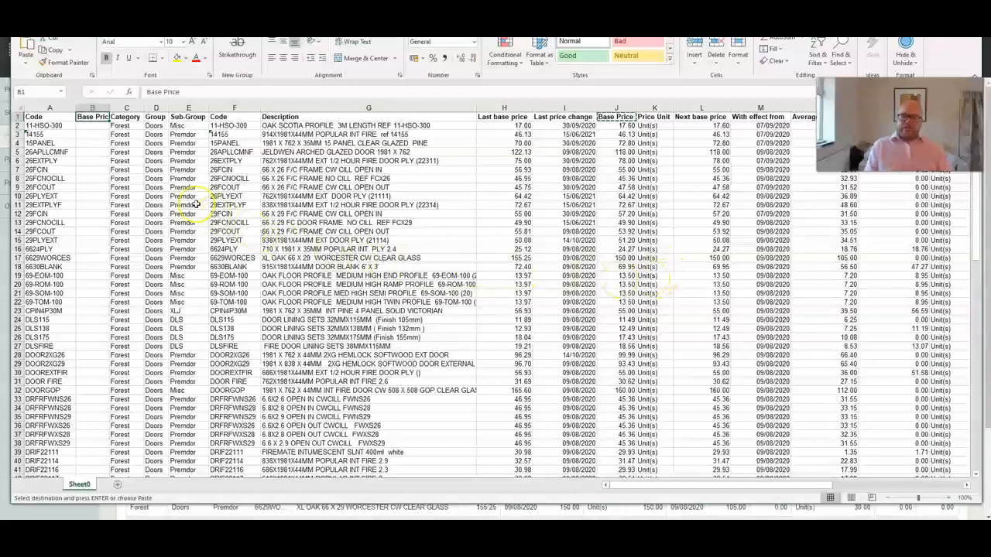
# Enter the formula =ROUND(J2*1.1,2) in B2 to raise the base price by 10%, rounded to two decimals.
pyautogui.click(85, 126)
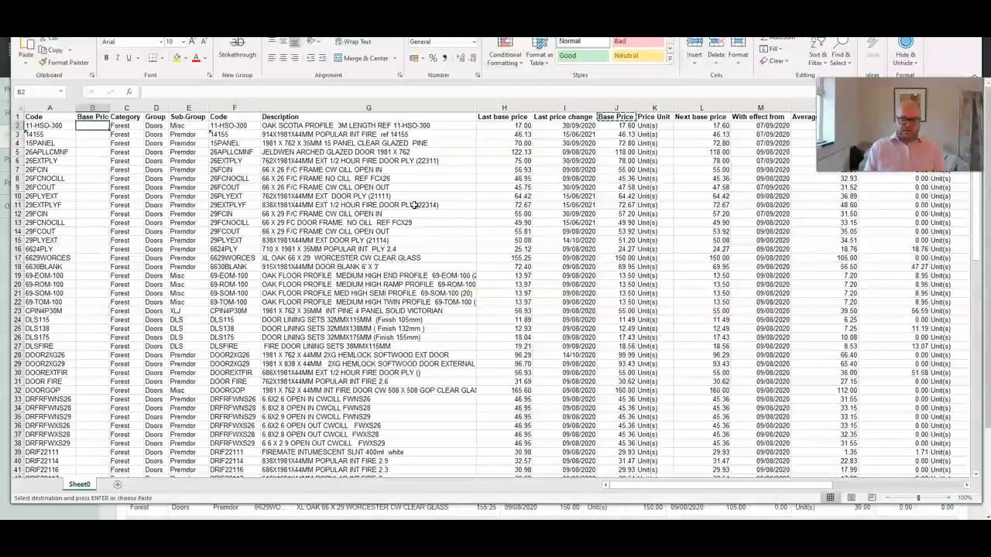
pyautogui.write('=')
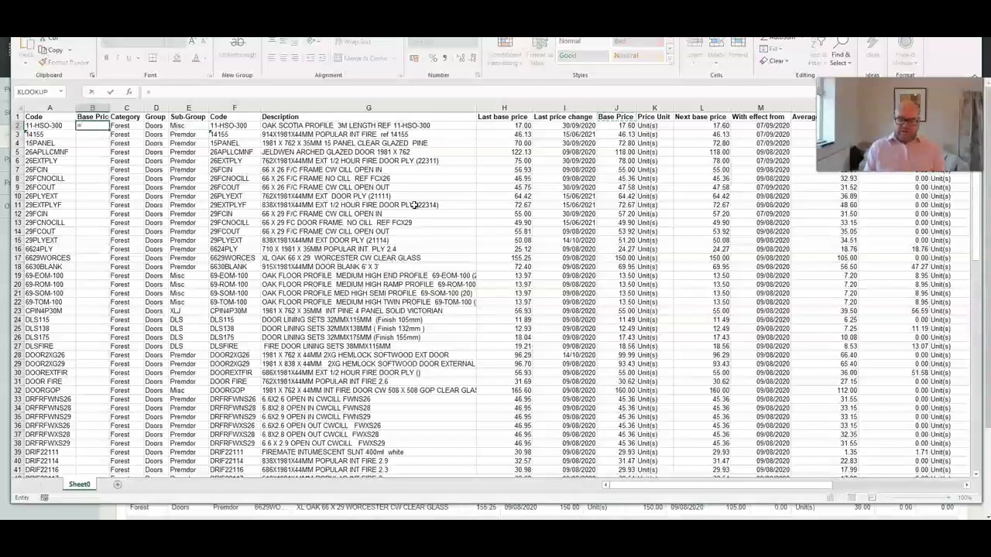
pyautogui.write('roun')
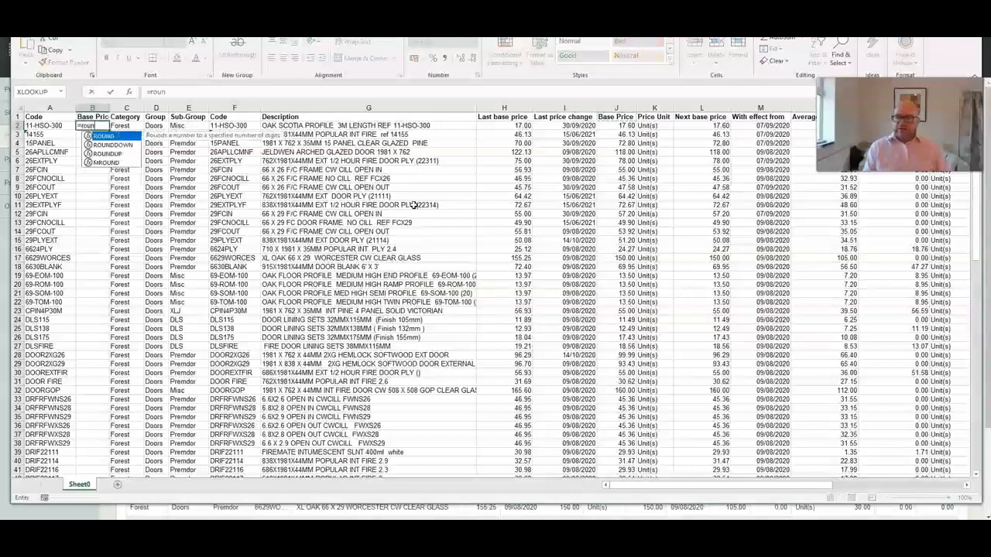
pyautogui.doubleClick(109, 137)
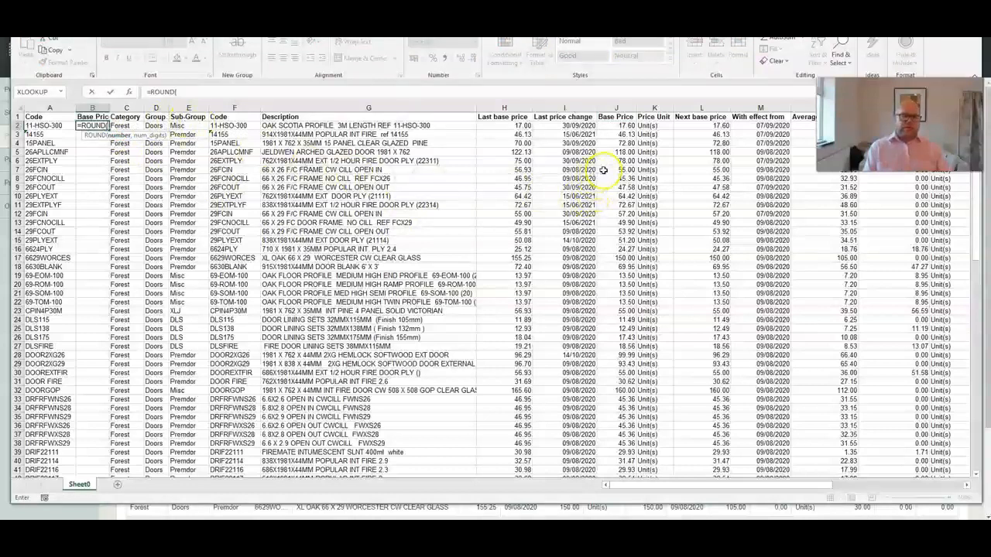
pyautogui.click(619, 126)
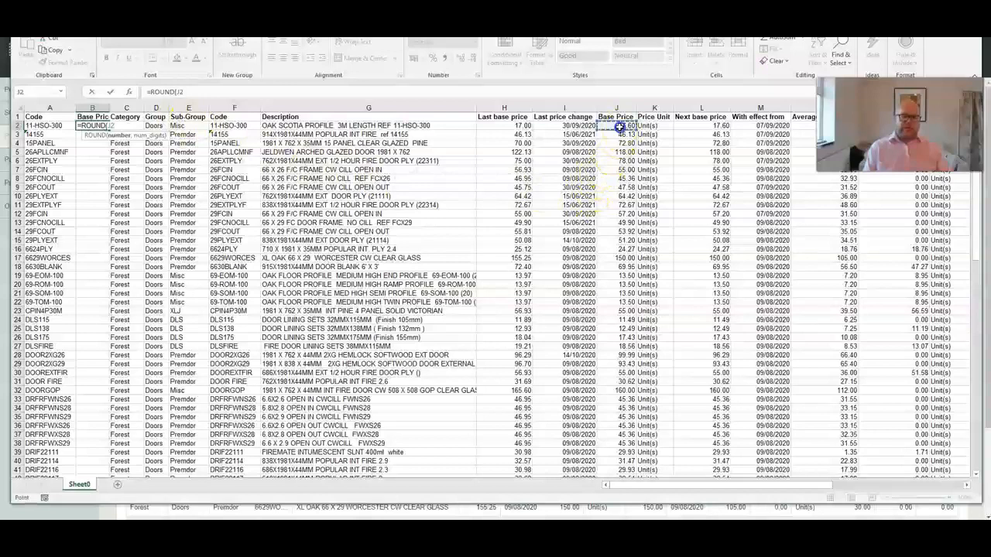
pyautogui.write('*')
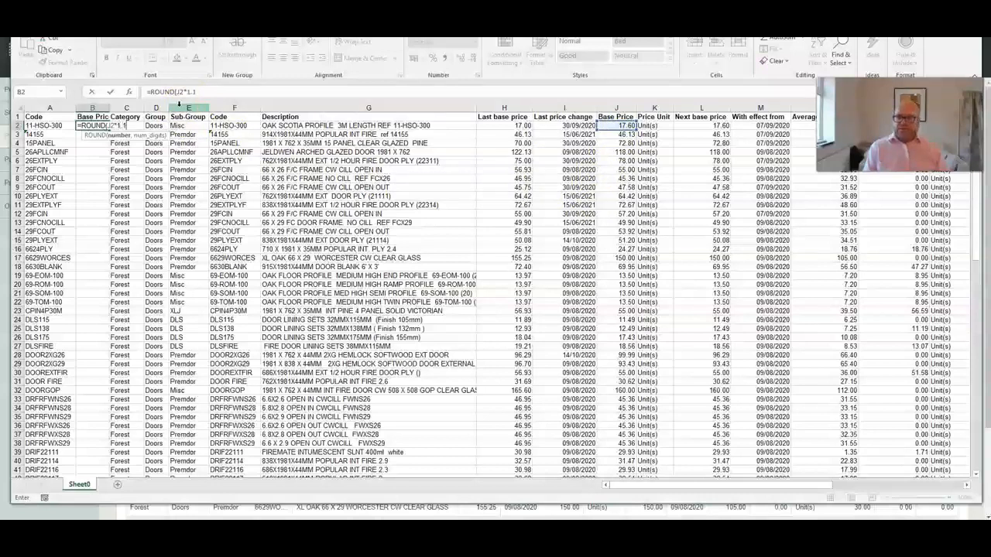
pyautogui.write('1.1,2')
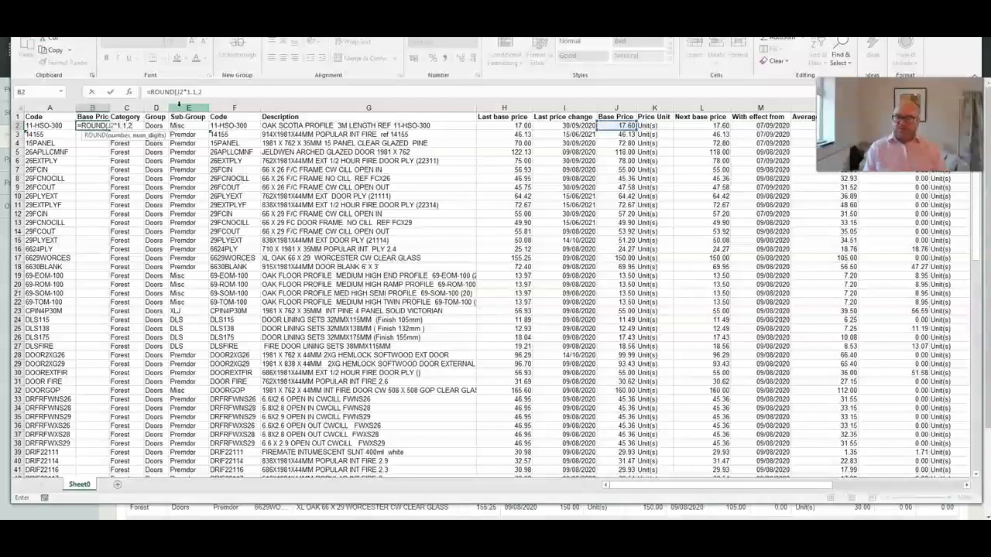
pyautogui.write(')')
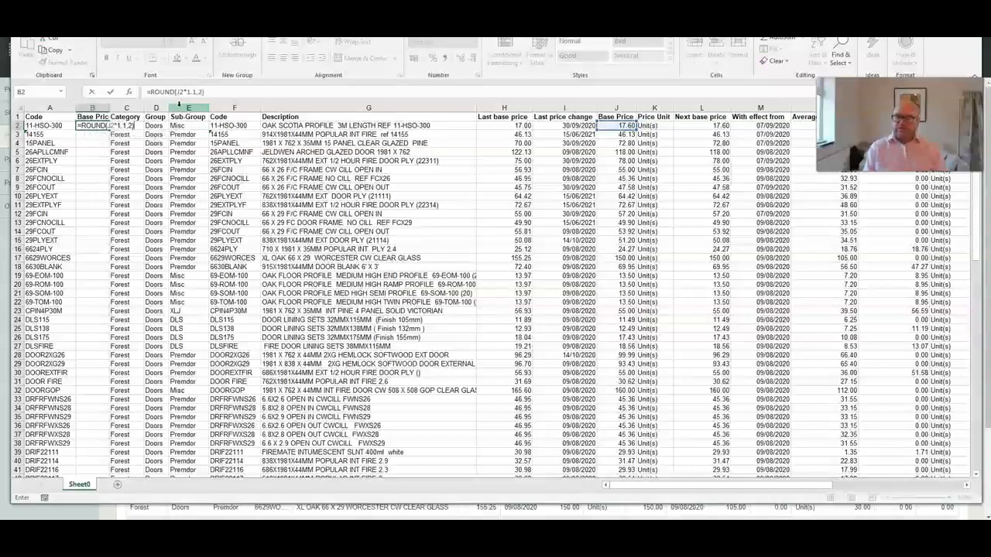
pyautogui.press('Return')
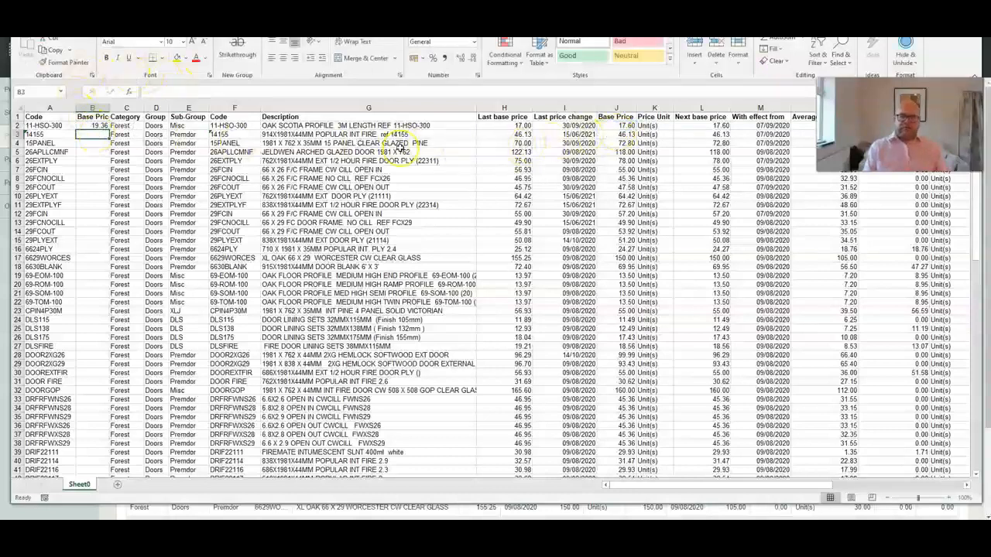
# Fill the B2 price formula down column B for all product rows.
pyautogui.click(92, 125)
pyautogui.hotkey('ctrl', 'c')
pyautogui.doubleClick(109, 129)
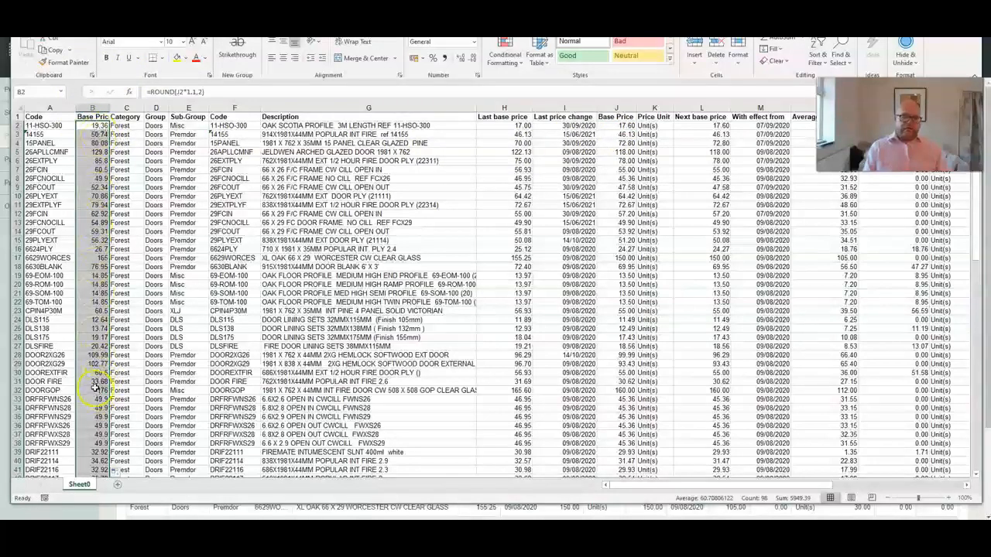
# Override the new base prices with 53 for 26FCOUT in B9 and 79.99 for 29EXTPLYF in B11.
pyautogui.click(91, 188)
pyautogui.write('53')
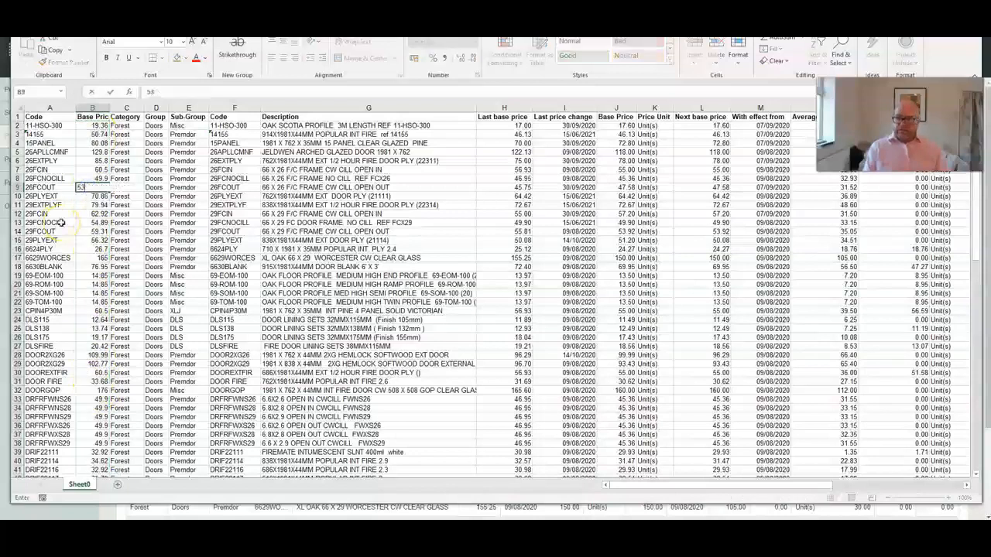
pyautogui.press('Return')
pyautogui.press('Return')
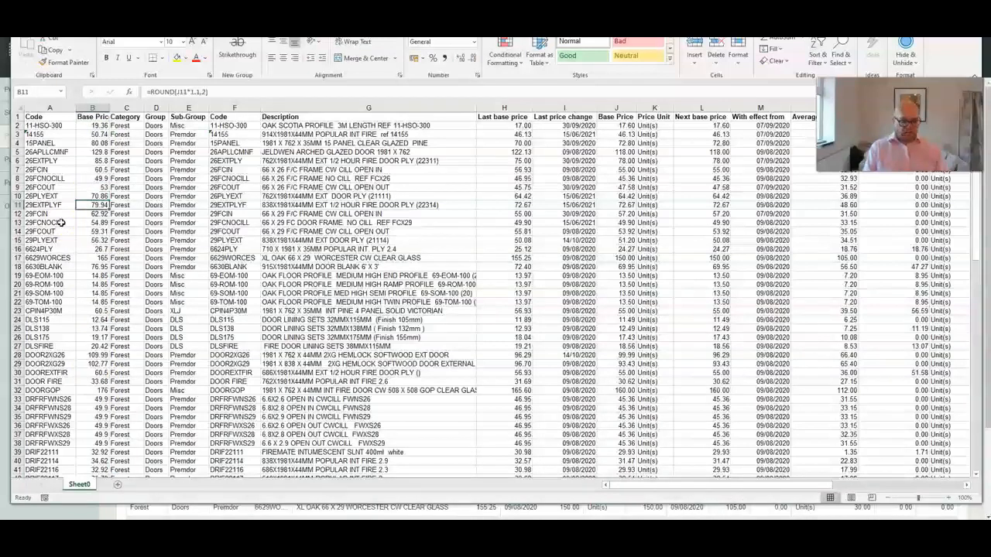
pyautogui.write('7')
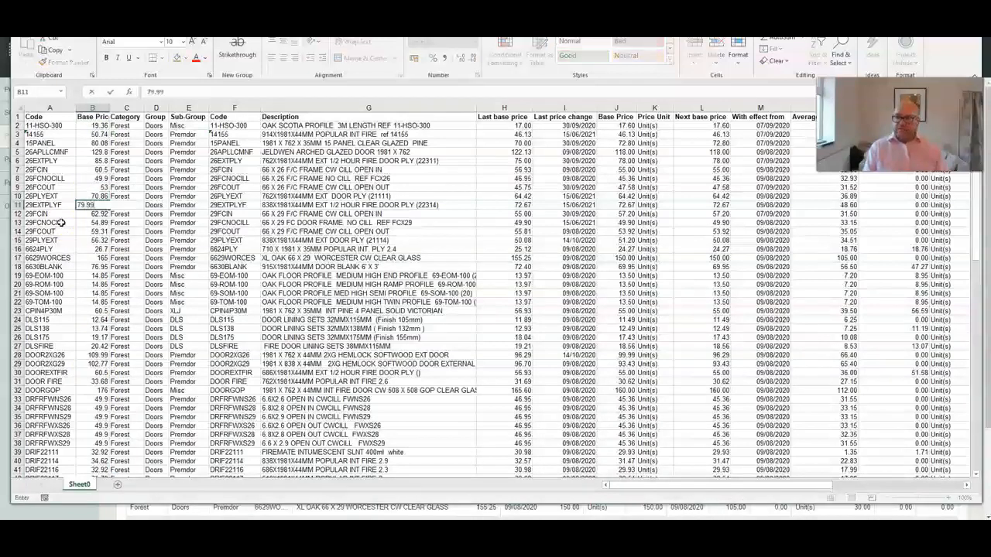
pyautogui.write('9.99')
pyautogui.press('Return')
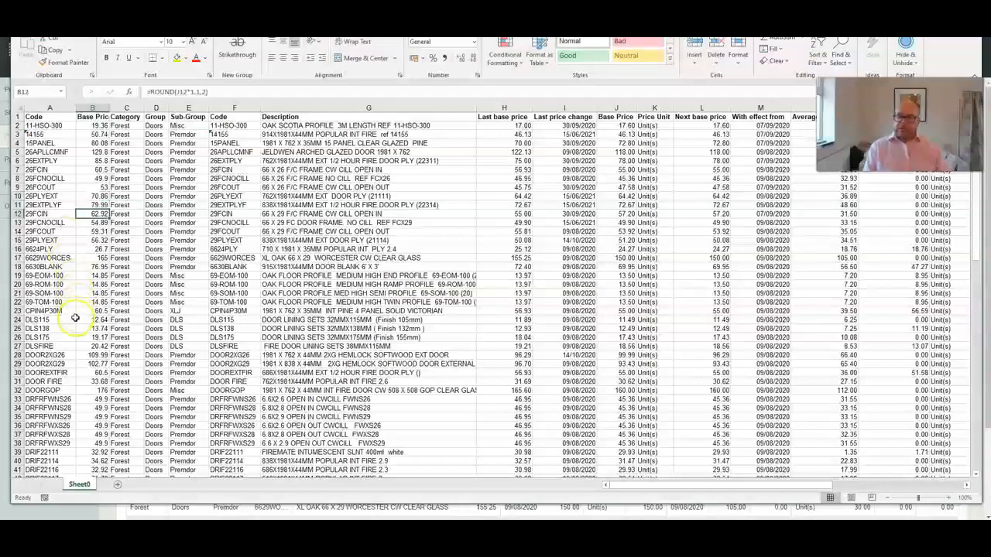
# Delete rows 72 to 76, which hold the special products with codes starting _FRDRDL and _FRDRDR.
pyautogui.scroll(-4, 77, 314)
pyautogui.scroll(-9, 78, 289)
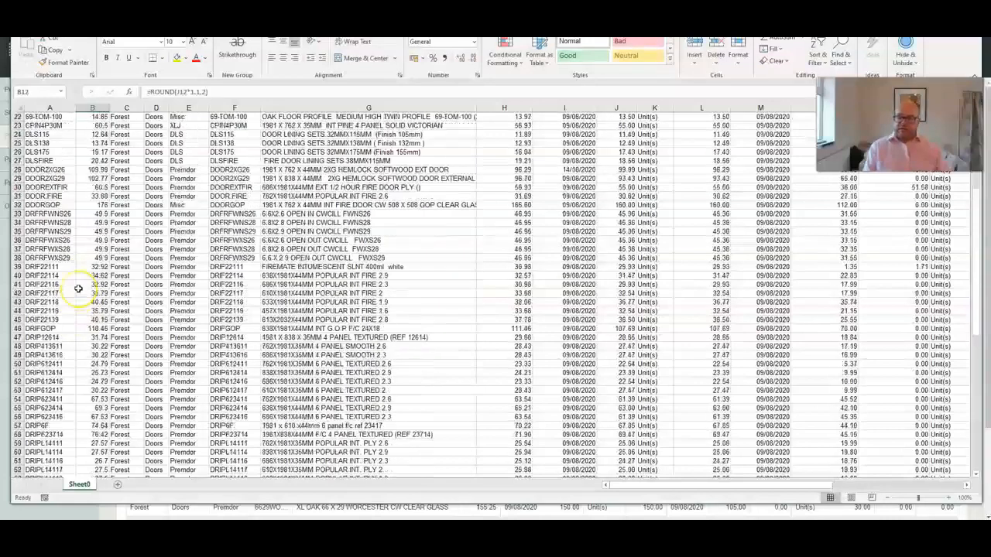
pyautogui.scroll(-3, 78, 288)
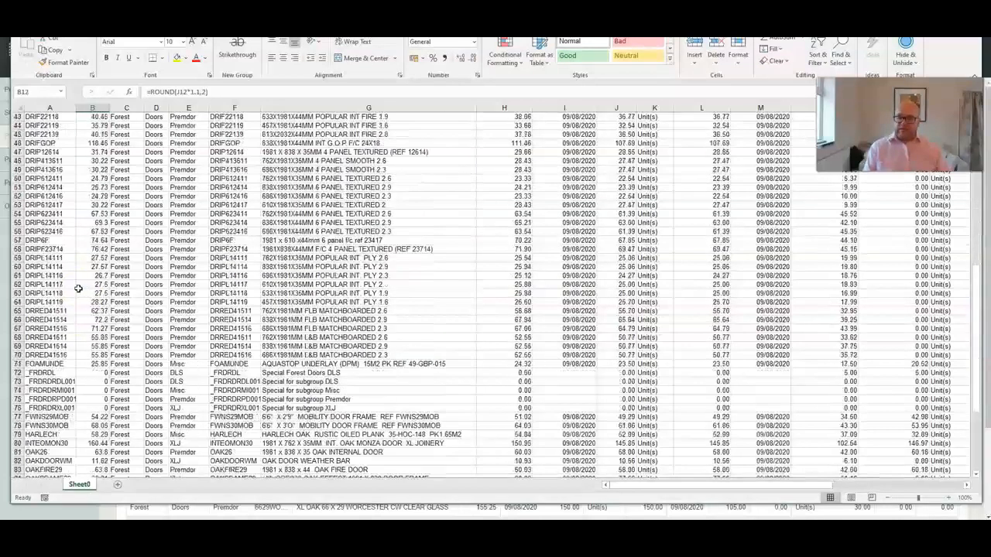
pyautogui.scroll(-2, 78, 289)
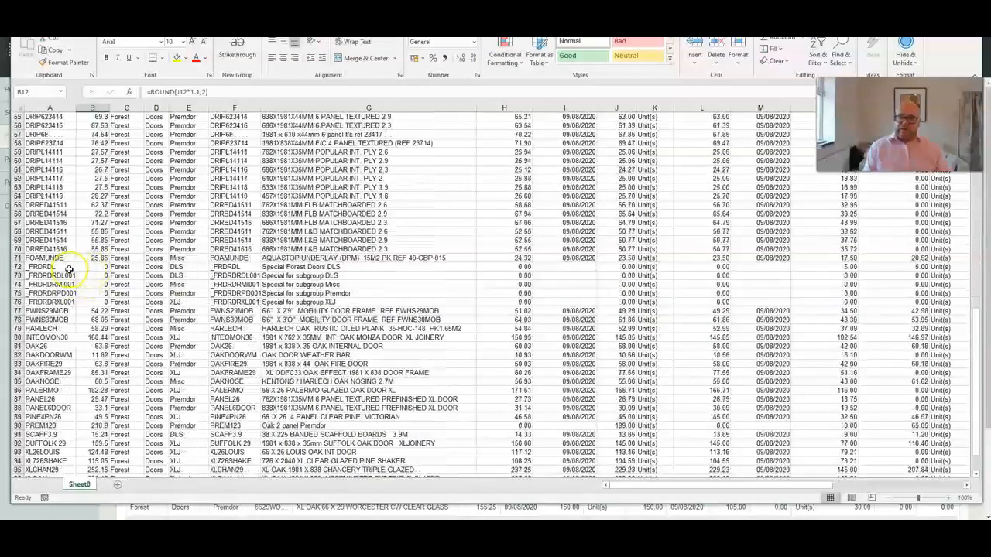
pyautogui.moveTo(17, 274); pyautogui.dragTo(15, 302)
pyautogui.rightClick(15, 294)
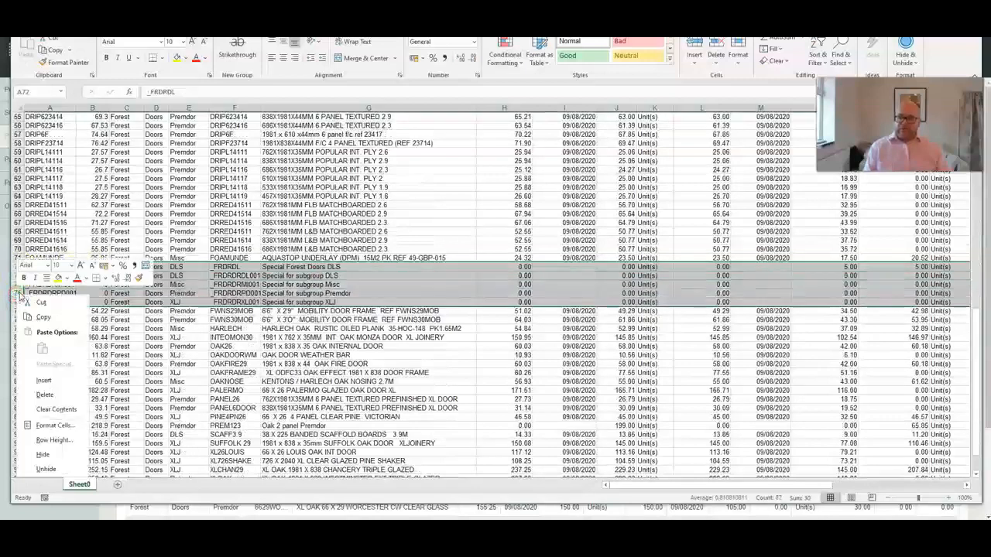
pyautogui.click(59, 393)
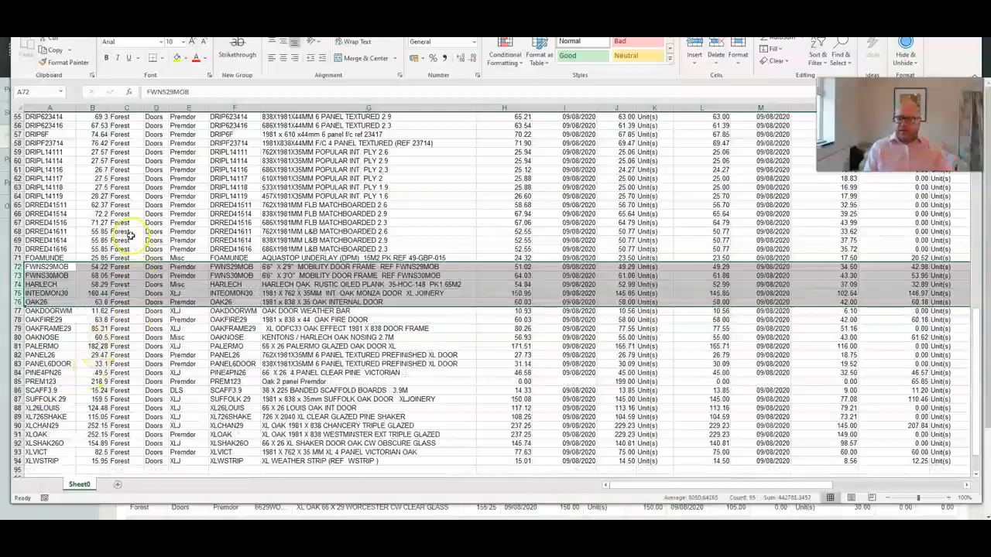
pyautogui.click(112, 215)
# Close the price workbook and save its changes.
pyautogui.scroll(4, 94, 215)
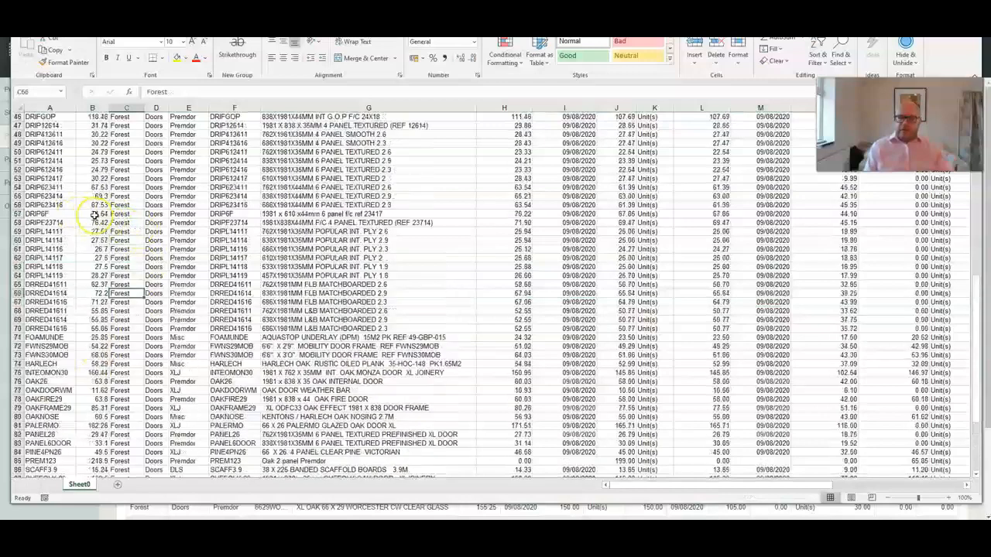
pyautogui.scroll(14, 94, 216)
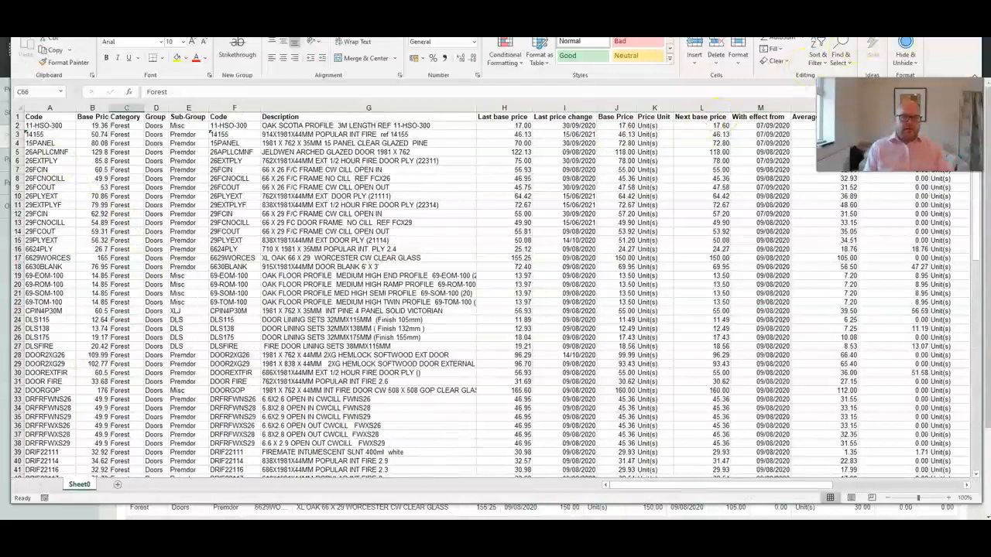
pyautogui.hotkey('alt', 'F4')
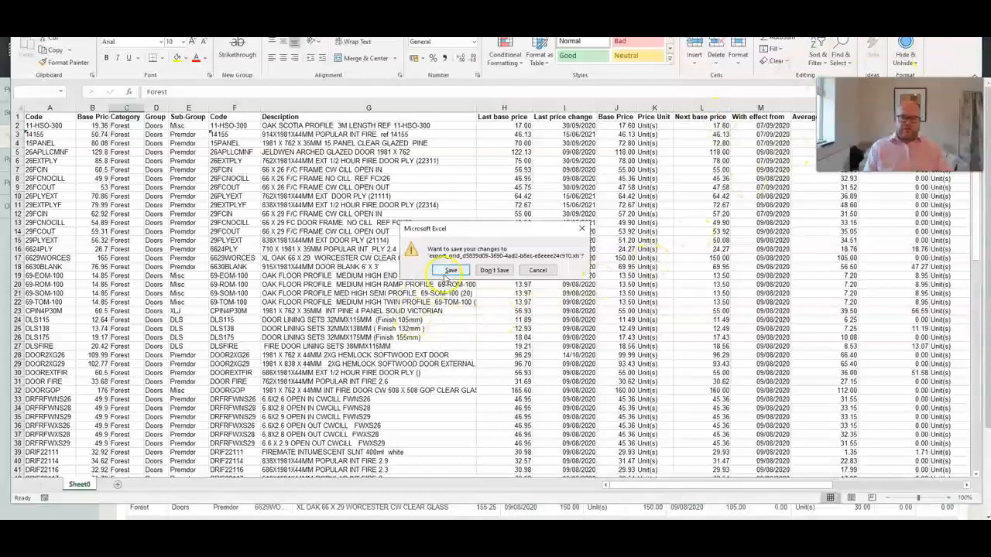
pyautogui.click(447, 272)
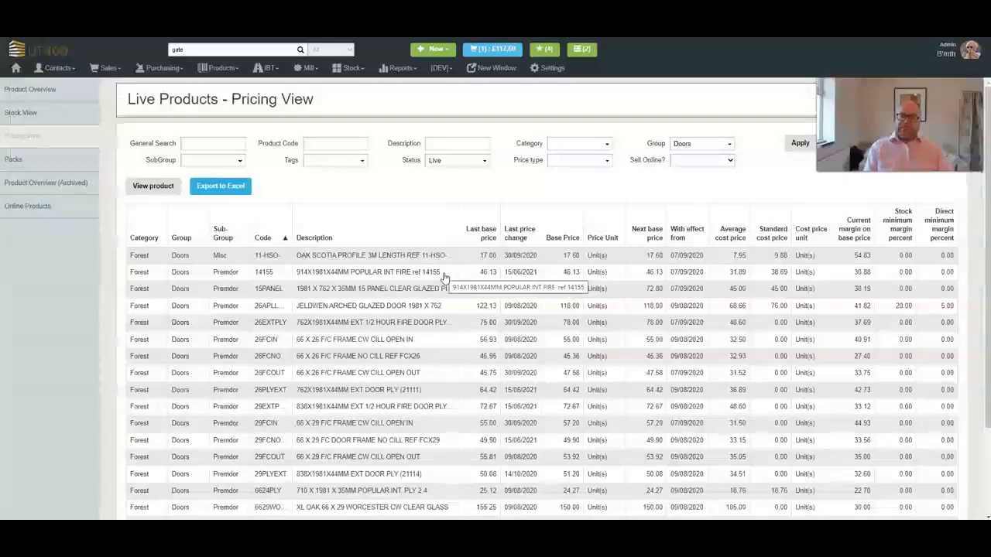
# Go to bulk pricing in UT400 and start an import of prices from Excel.
pyautogui.click(205, 68)
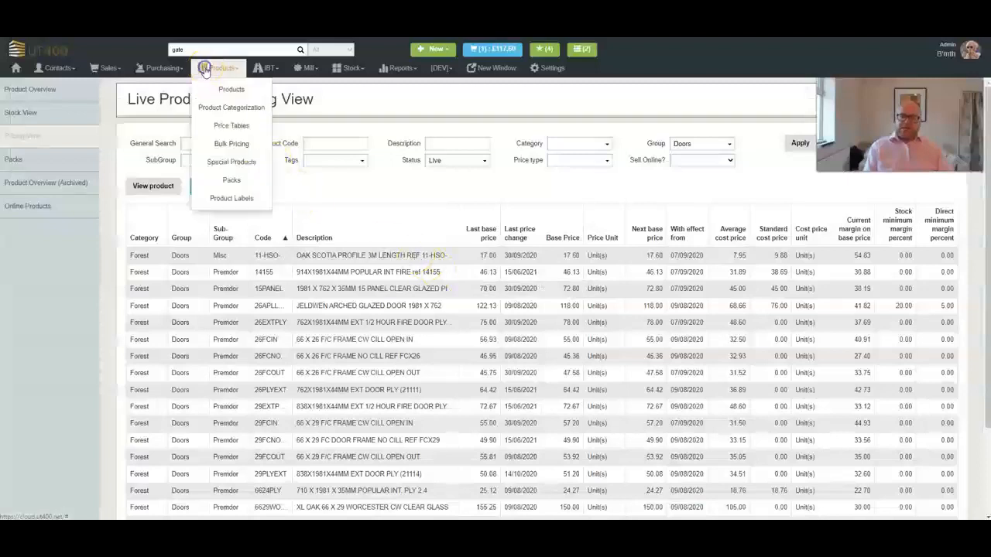
pyautogui.click(227, 150)
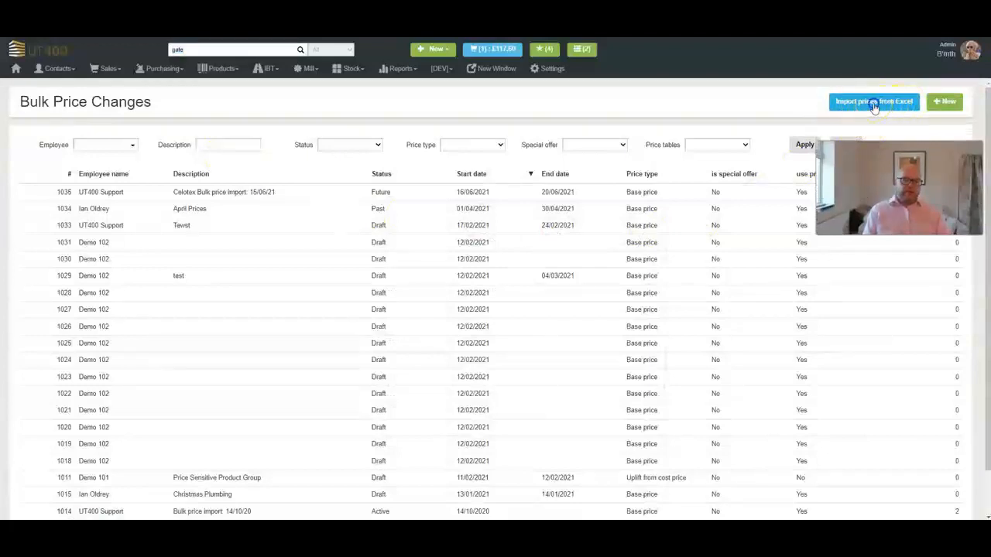
pyautogui.click(876, 105)
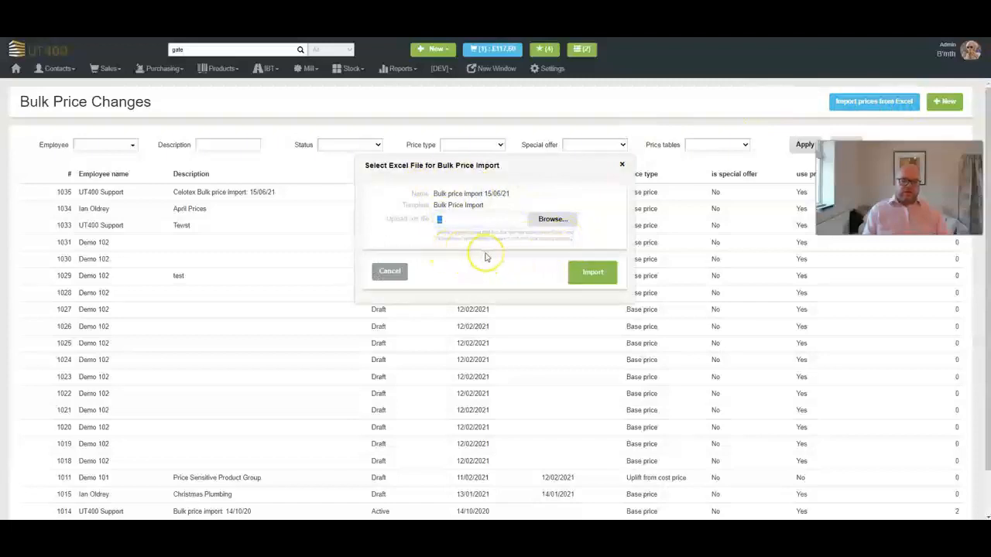
# Choose the file export_grid_d5839d09-3690-4ad2-b8ec-e8eeee24c910 from Downloads as the bulk price import upload.
pyautogui.click(547, 223)
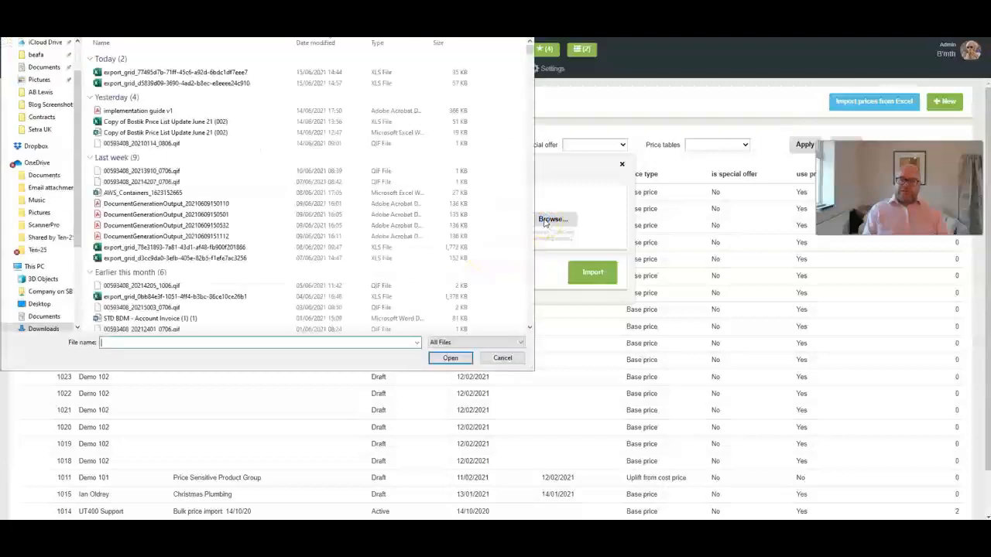
pyautogui.click(165, 72)
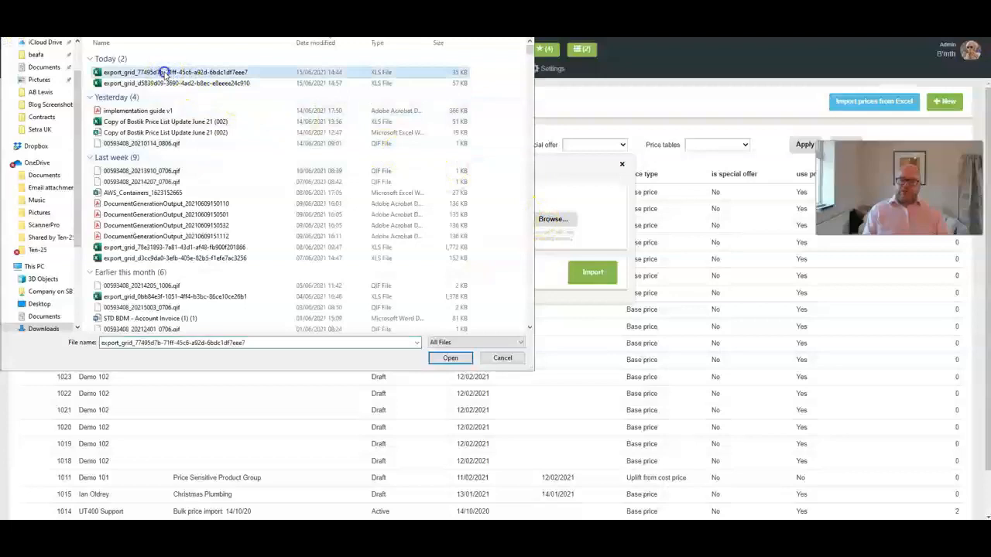
pyautogui.click(449, 358)
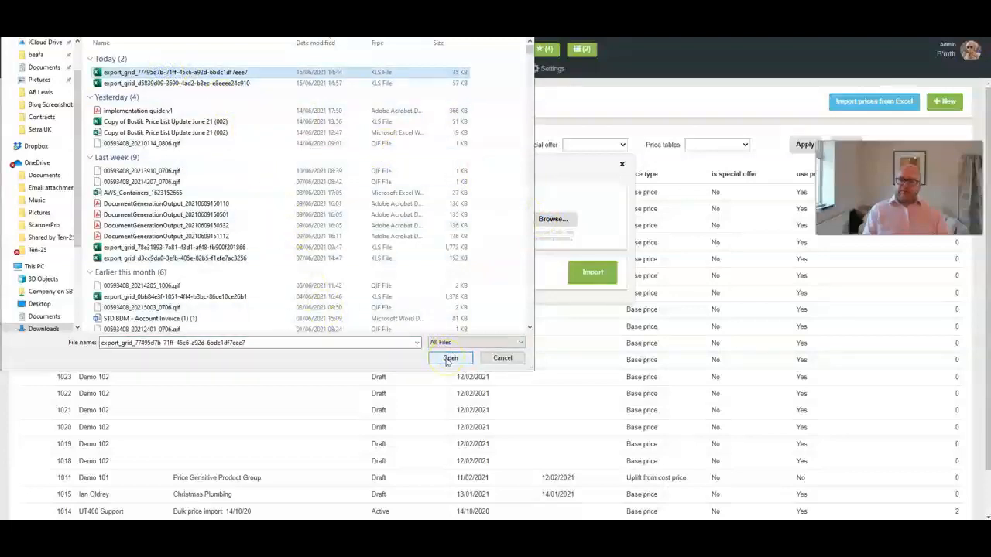
pyautogui.click(178, 83)
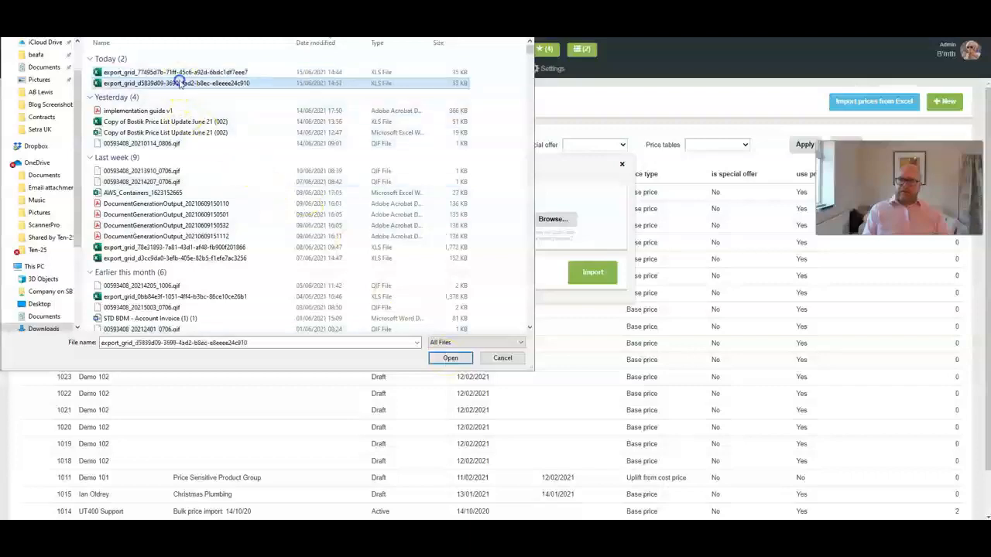
pyautogui.click(440, 359)
pyautogui.click(441, 358)
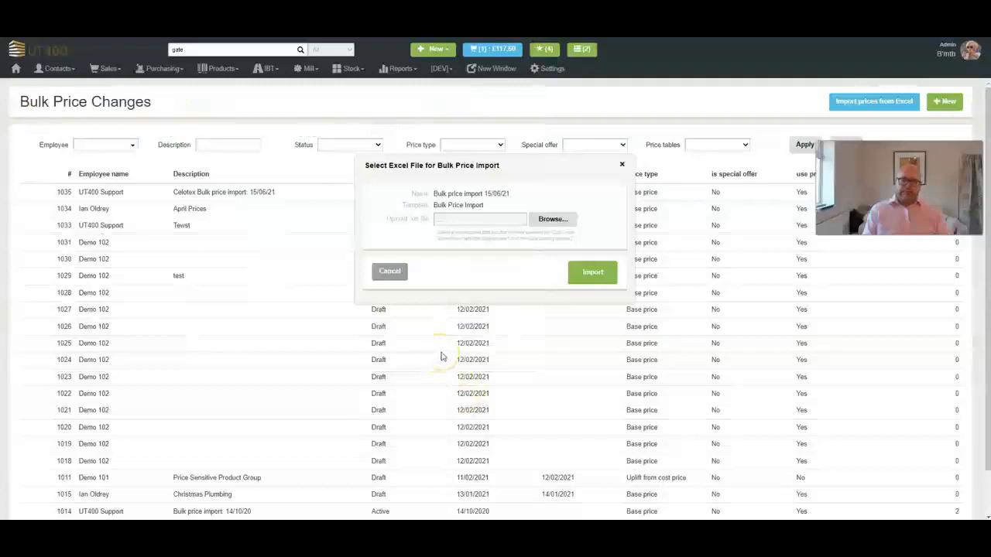
pyautogui.click(455, 272)
pyautogui.click(456, 320)
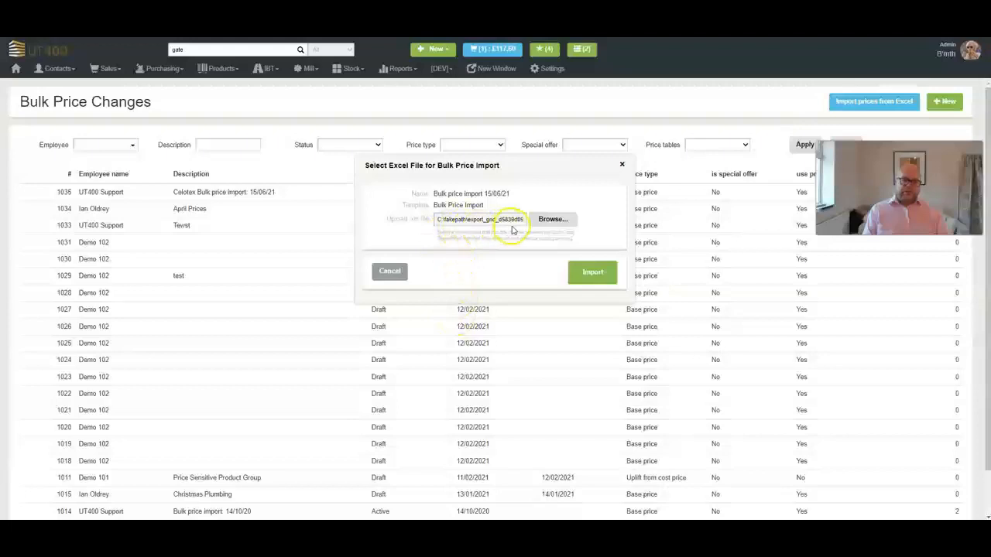
# Import the product prices from the chosen file and dismiss the import notices.
pyautogui.click(588, 275)
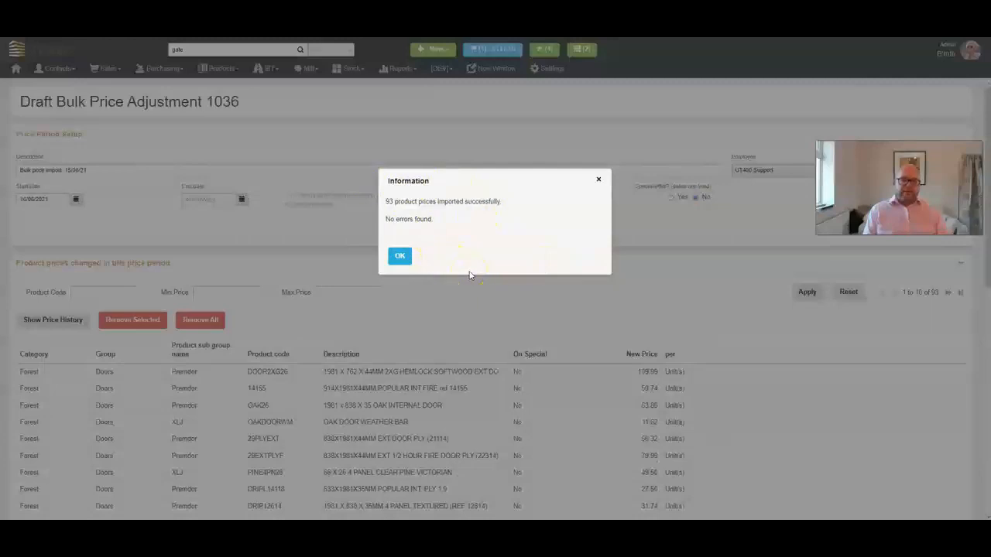
pyautogui.click(398, 257)
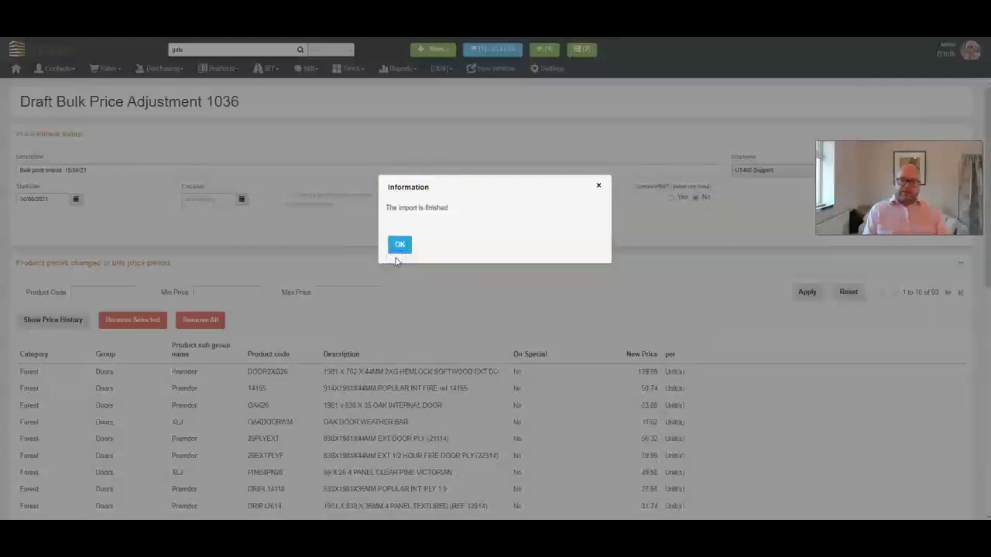
pyautogui.click(397, 252)
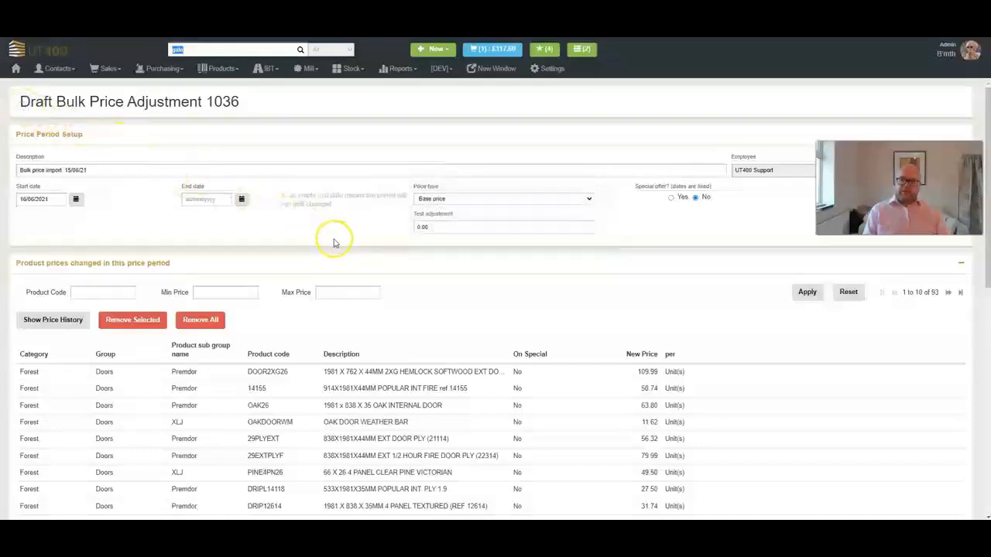
# Prefix the price adjustment's description with "Doors - " and set its end date to 30/06/2021.
pyautogui.click(22, 170)
pyautogui.write('Doors')
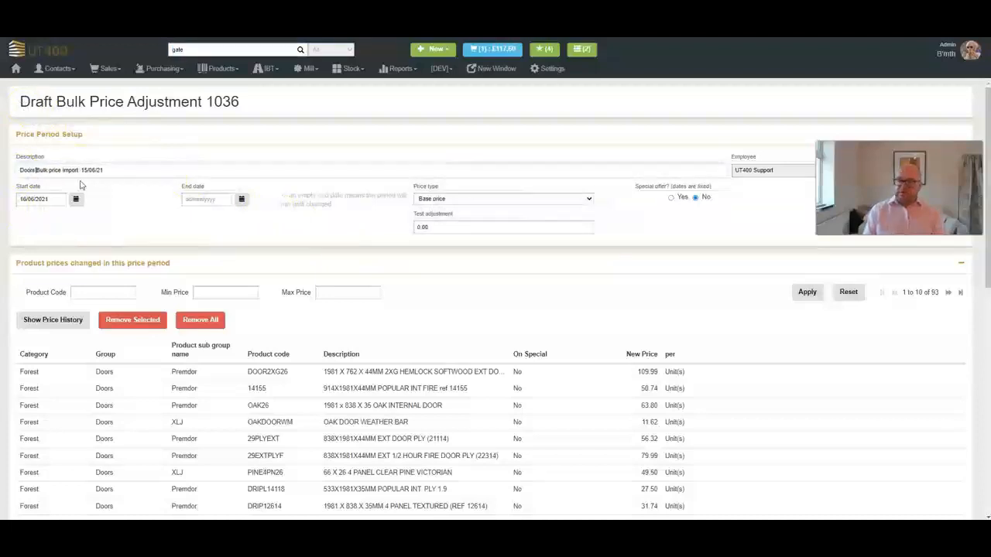
pyautogui.write(' -')
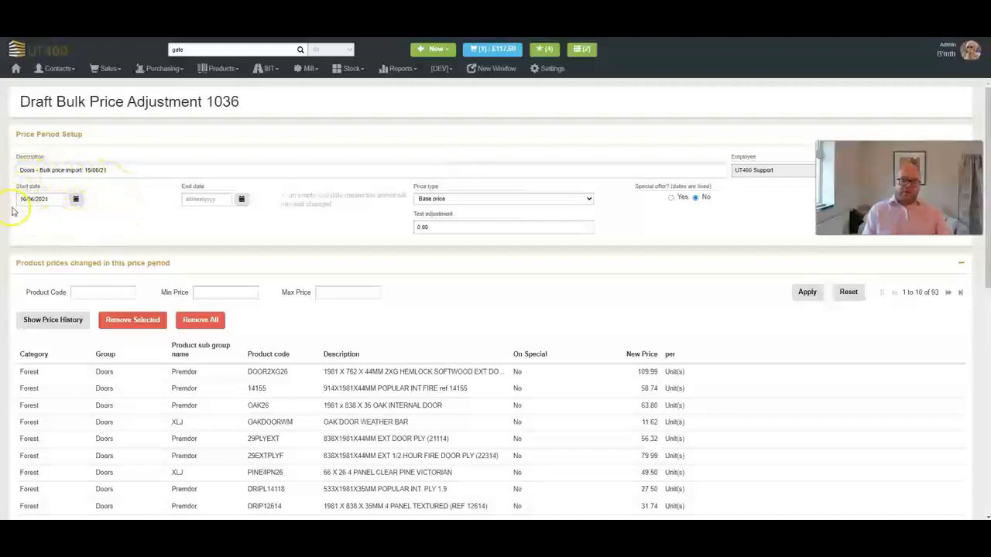
pyautogui.click(242, 200)
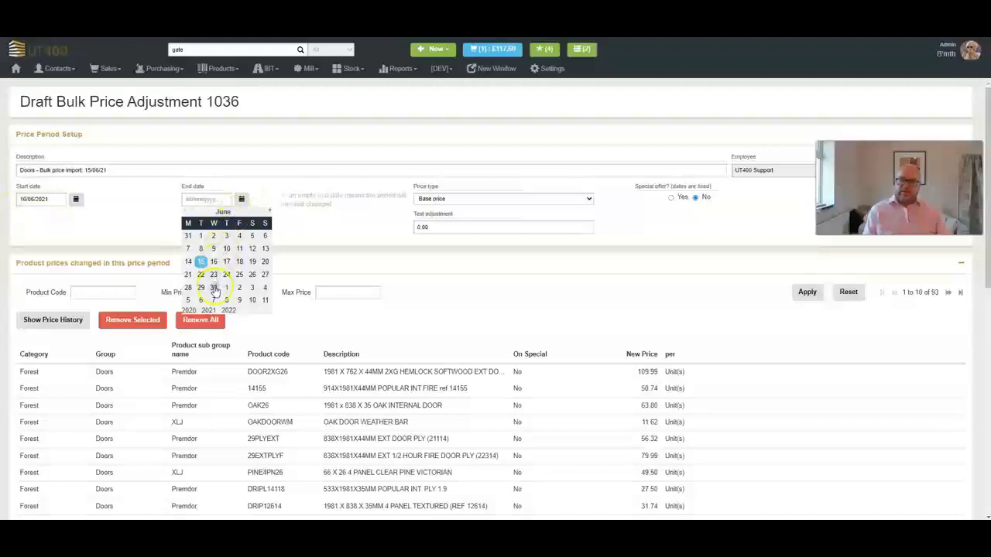
pyautogui.click(215, 288)
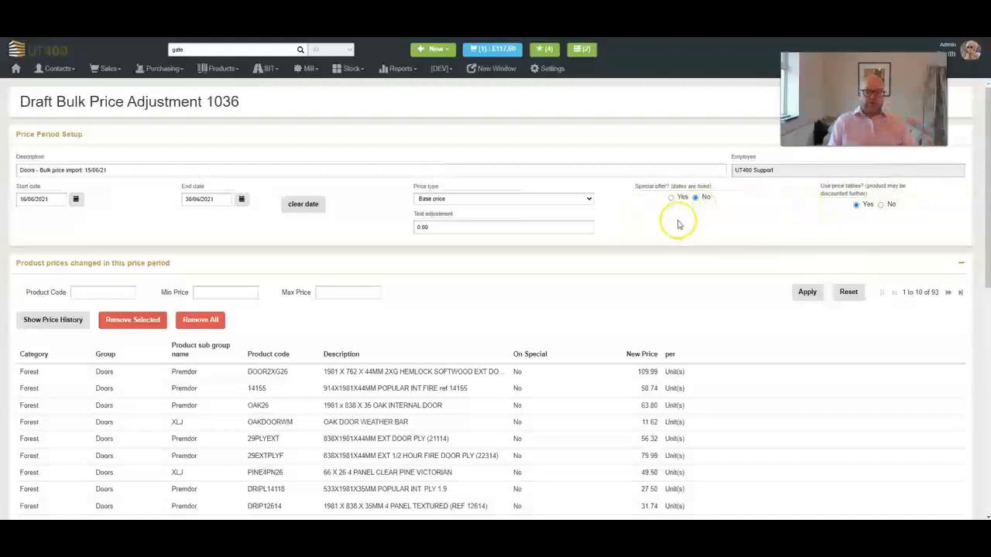
# Set the new price of product 14155 to 50.75 in the list of changed prices.
pyautogui.scroll(-2, 673, 243)
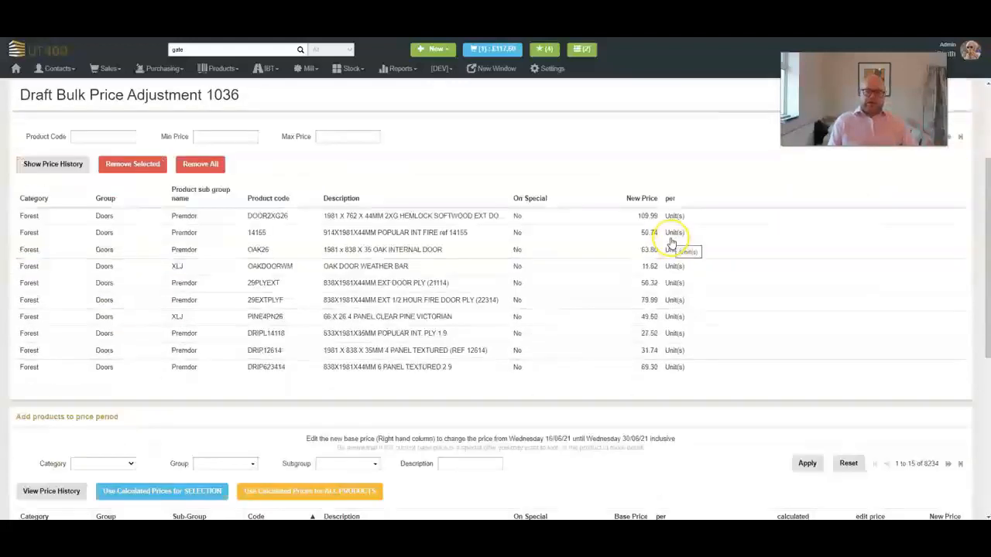
pyautogui.scroll(1, 672, 243)
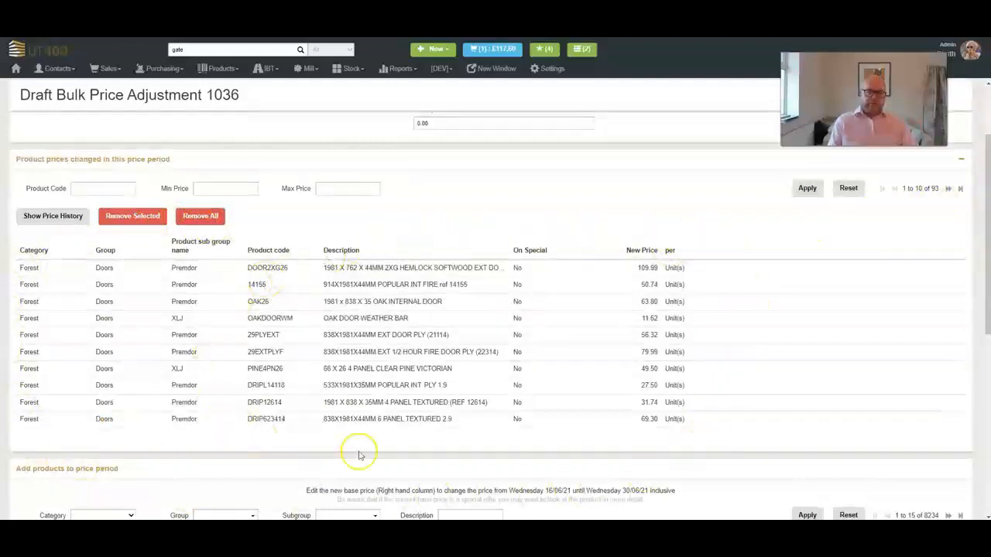
pyautogui.click(633, 288)
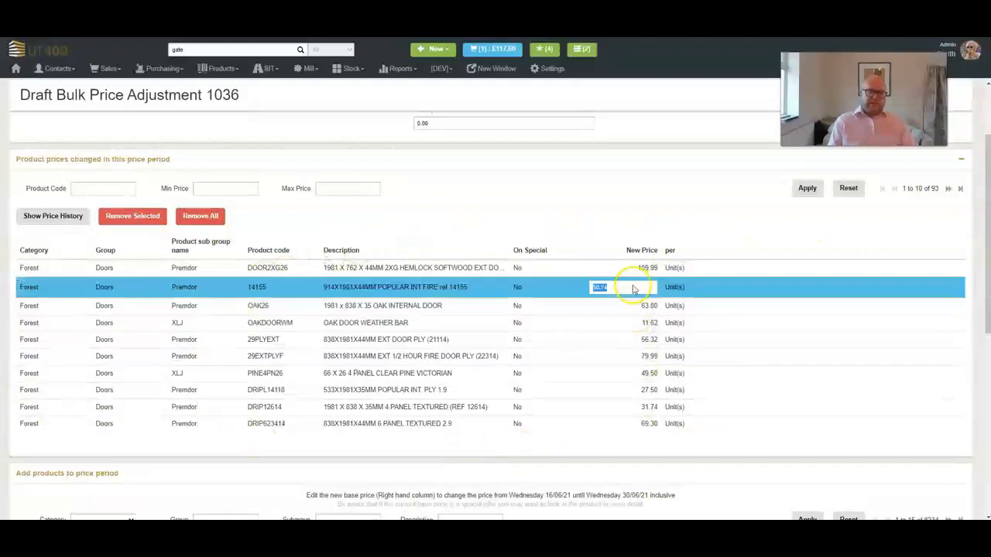
pyautogui.write('5')
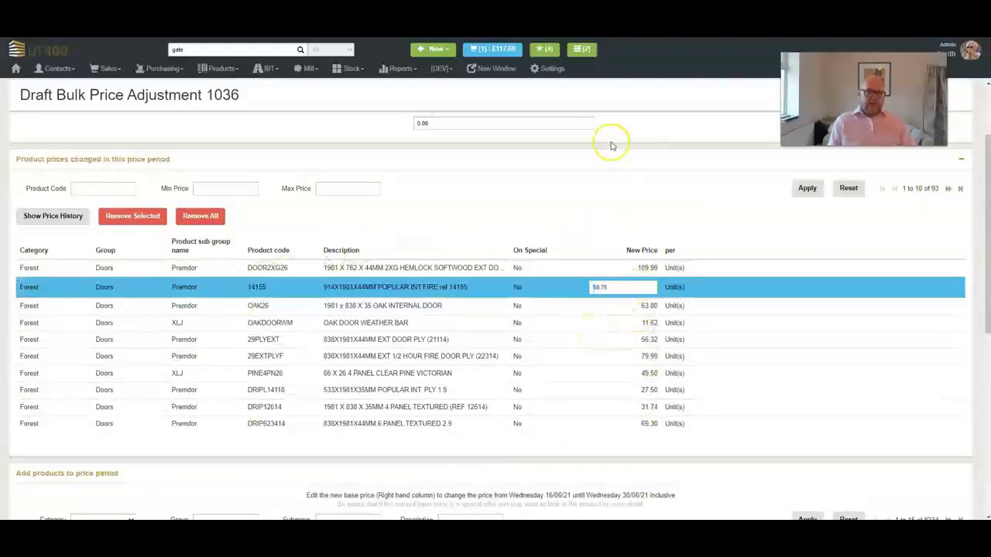
pyautogui.click(619, 200)
pyautogui.click(612, 217)
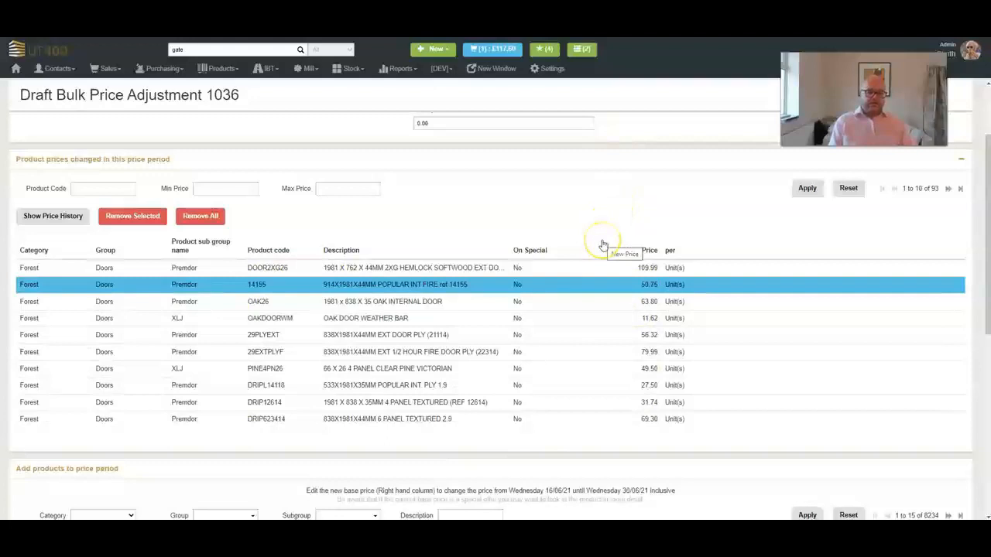
# Confirm the draft doors price adjustment as a future price period and proceed with scheduling its price changes.
pyautogui.scroll(-2, 602, 245)
pyautogui.scroll(-3, 603, 245)
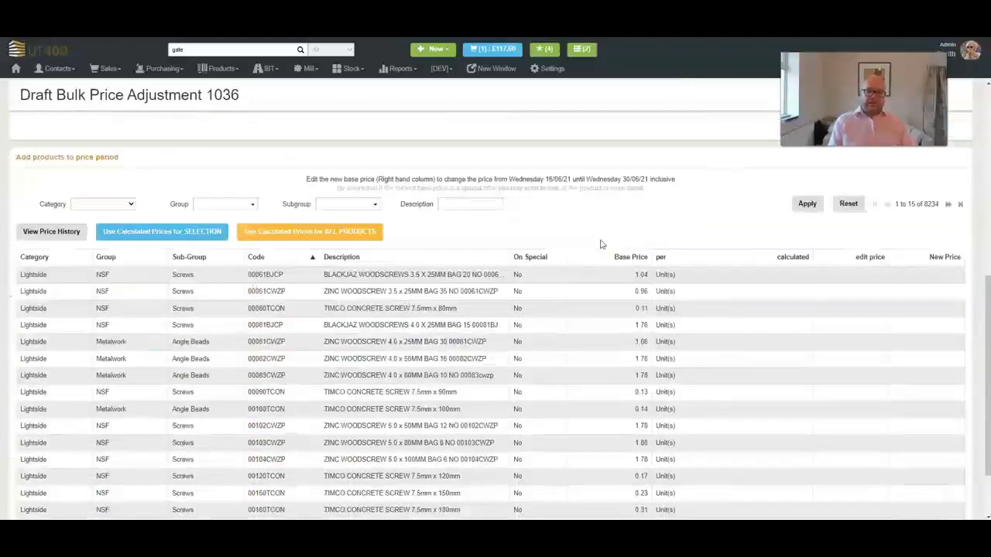
pyautogui.click(616, 246)
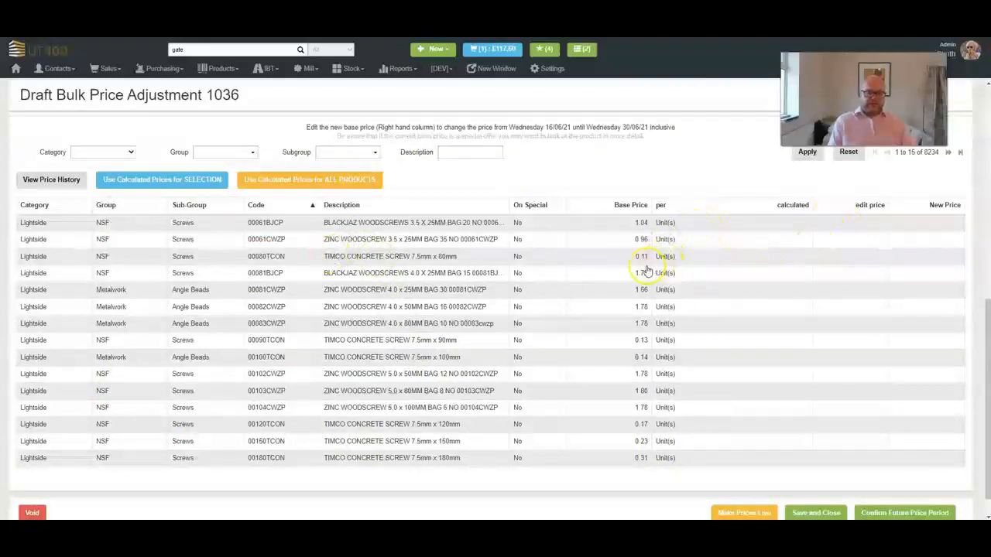
pyautogui.scroll(-1, 646, 270)
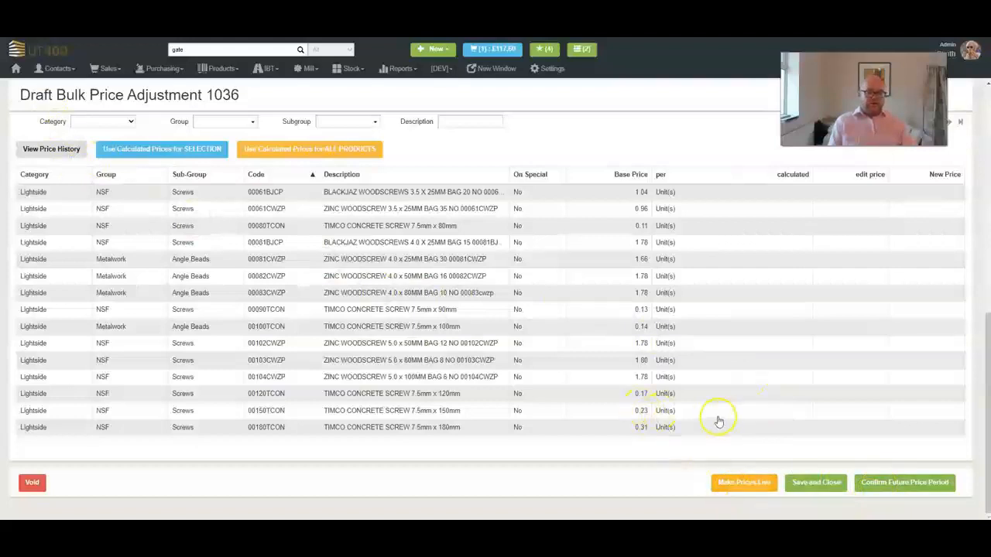
pyautogui.scroll(5, 719, 420)
pyautogui.scroll(-5, 774, 387)
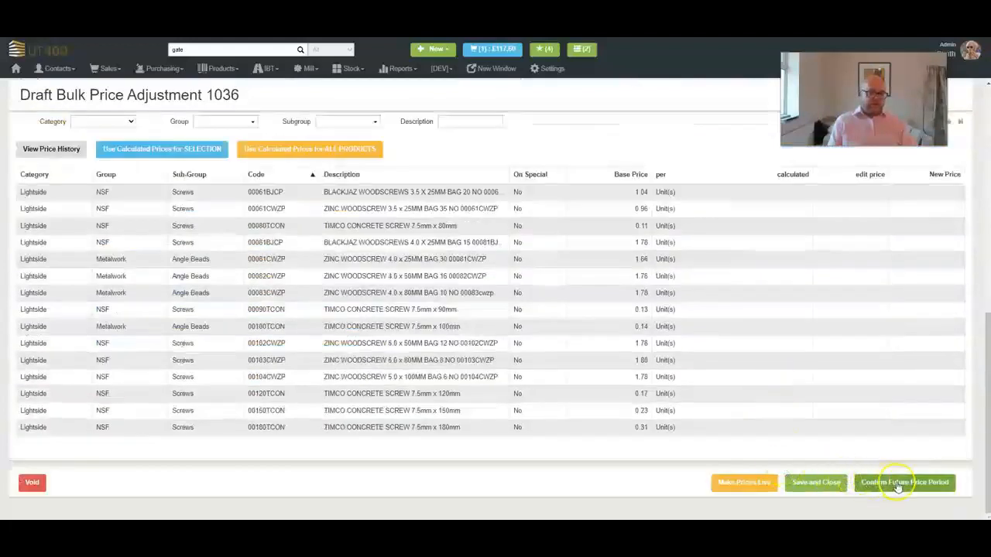
pyautogui.click(898, 483)
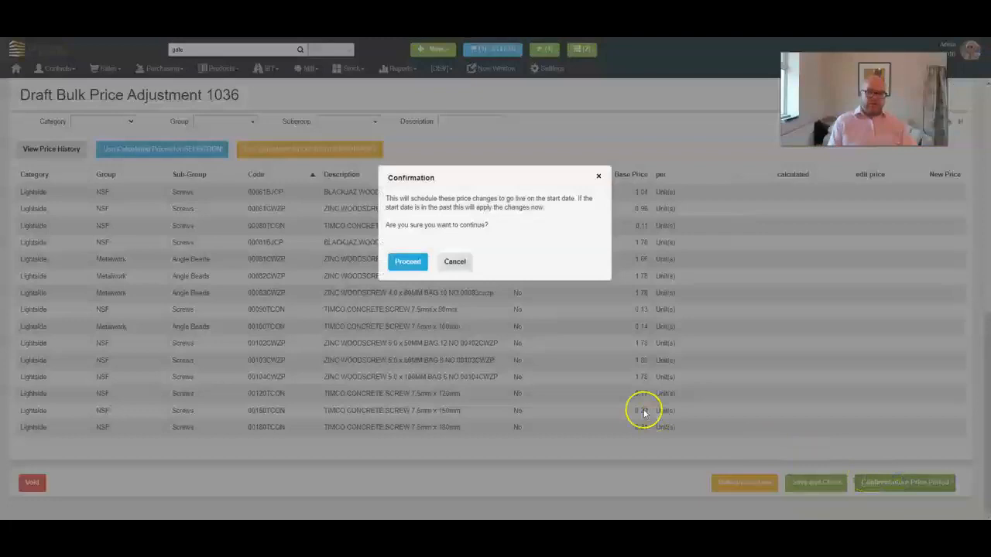
pyautogui.click(399, 263)
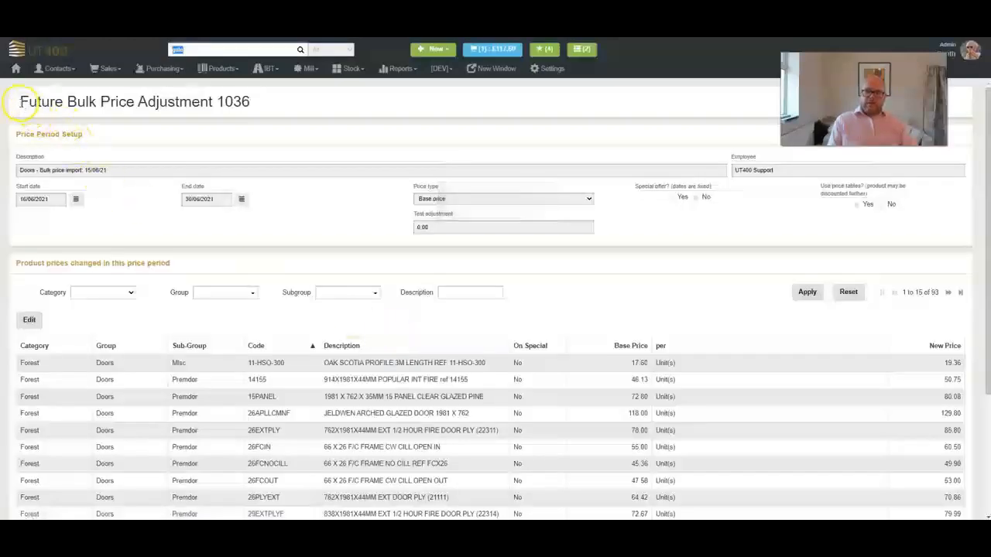
# Close the scheduled adjustment, review the statuses on the last page of bulk price changes, and return to the first page.
pyautogui.scroll(-3, 292, 411)
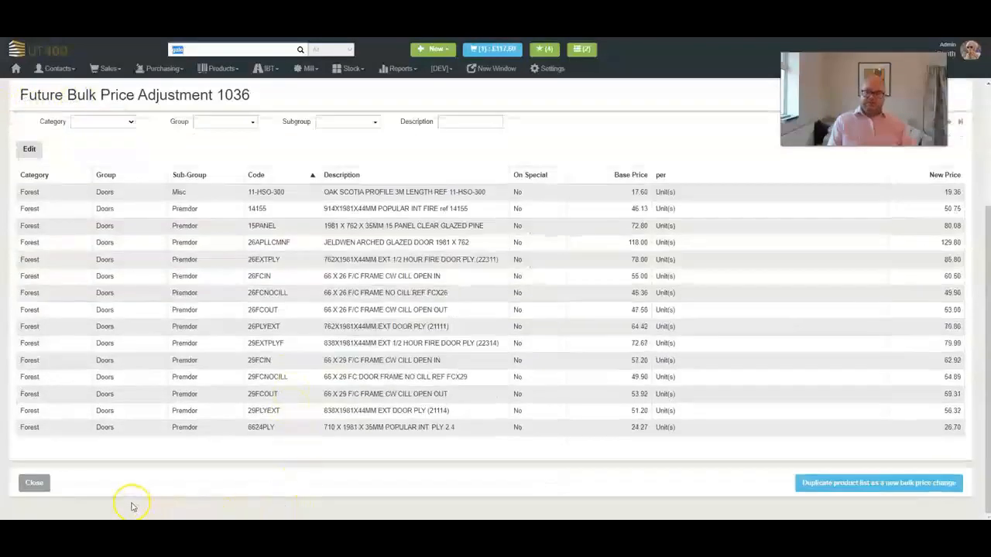
pyautogui.click(33, 485)
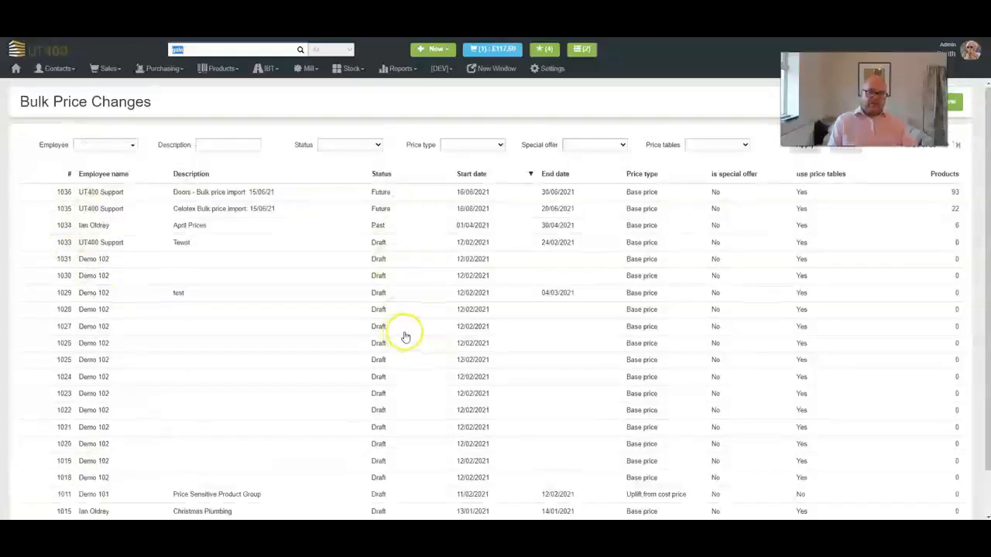
pyautogui.click(957, 147)
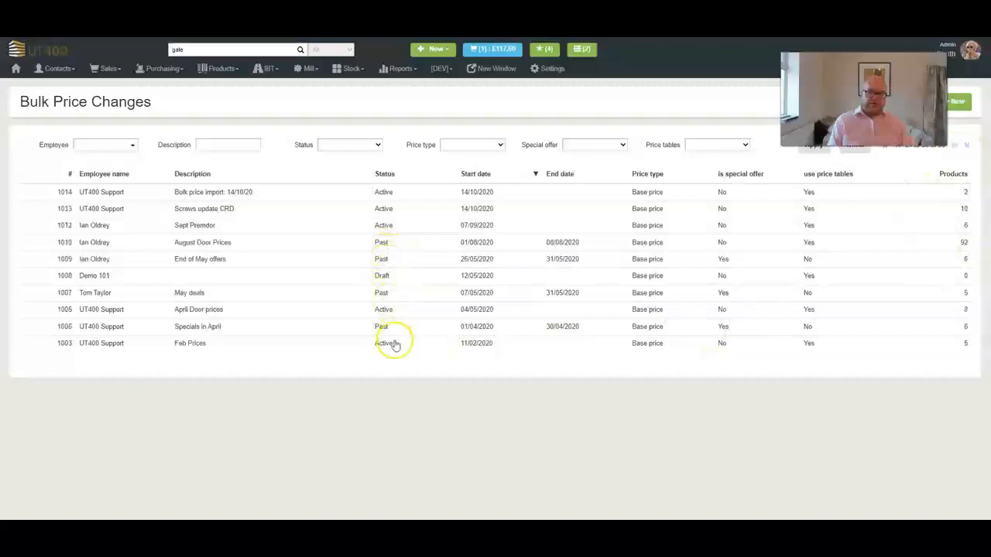
pyautogui.click(885, 149)
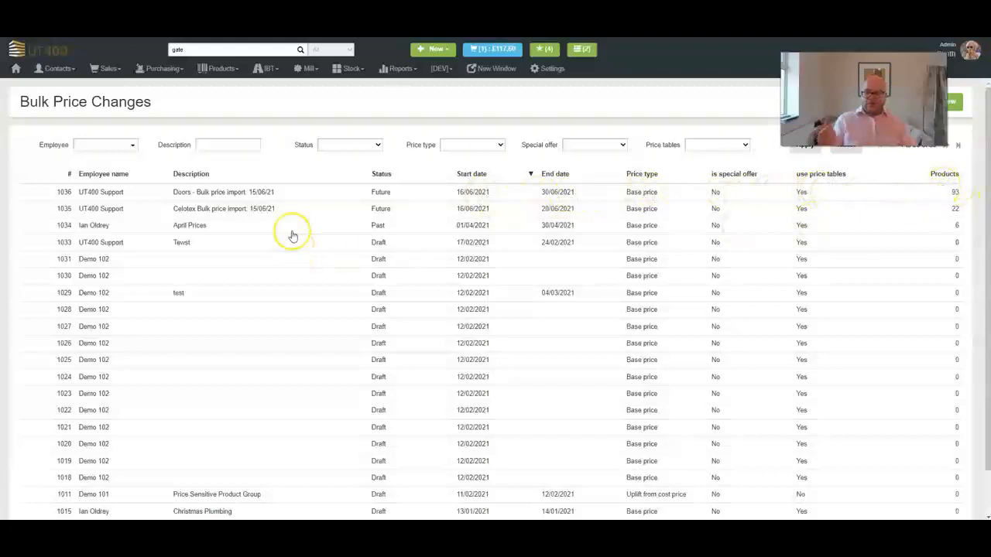
# Reopen the future adjustment "Doors - Bulk price import: 15/06/21" and review its contents down to the closing options.
pyautogui.click(288, 198)
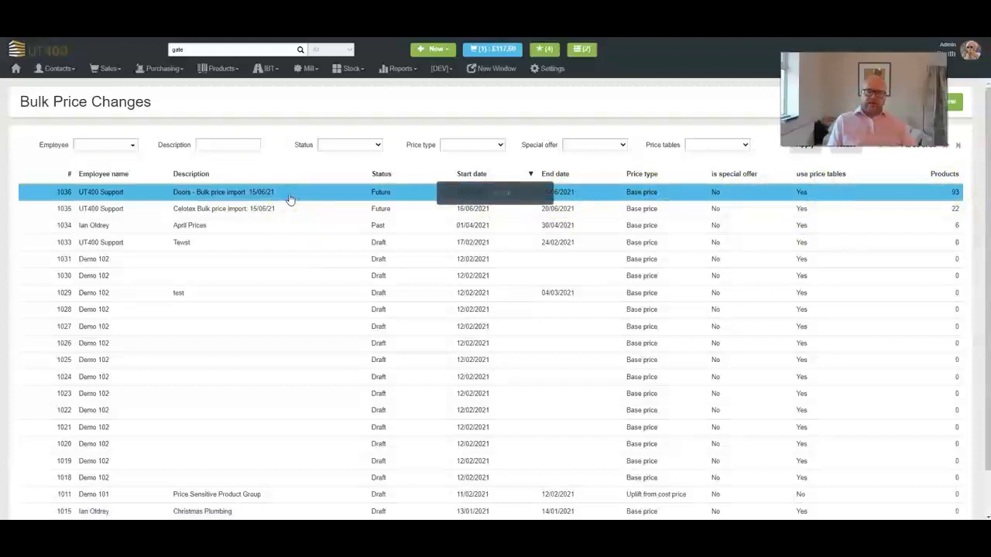
pyautogui.scroll(-5, 504, 322)
pyautogui.scroll(-3, 503, 326)
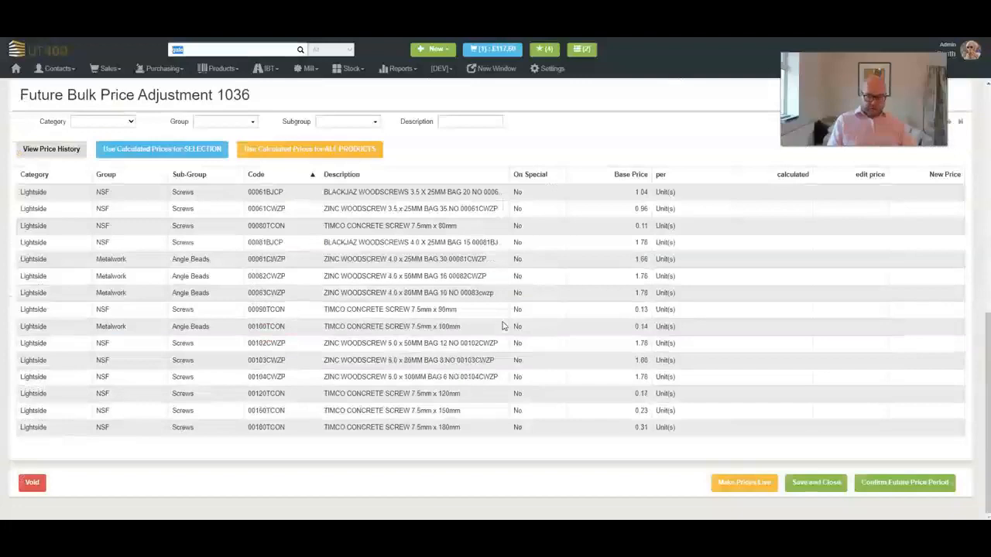